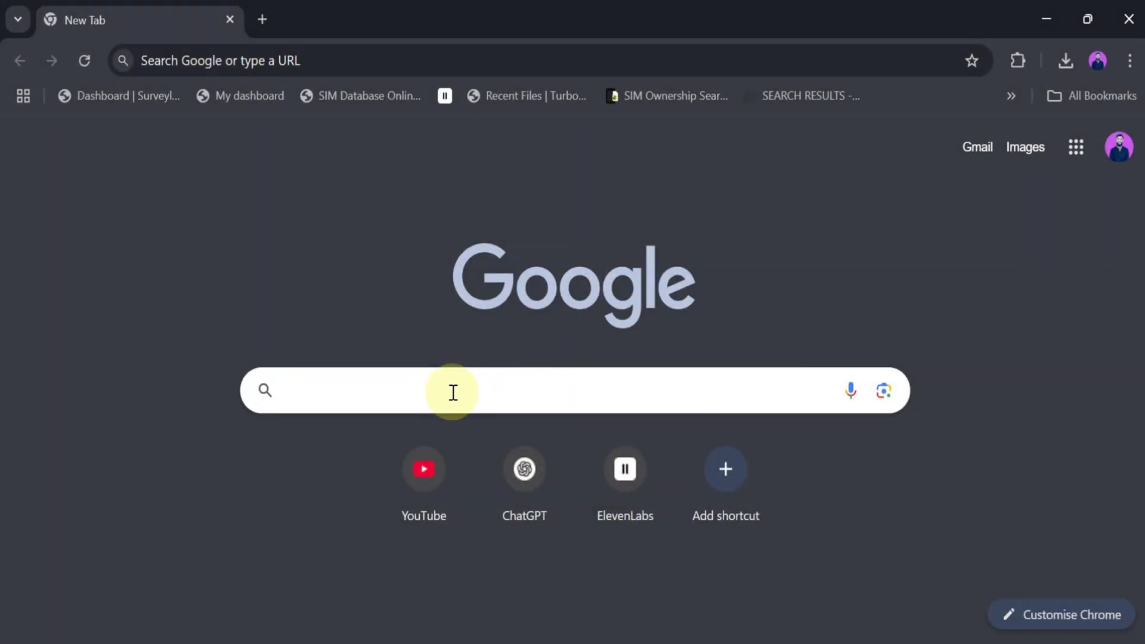
Search Google for 'mango ai' to reach the mangoanimate.com video generator site.
left_click(453, 391)
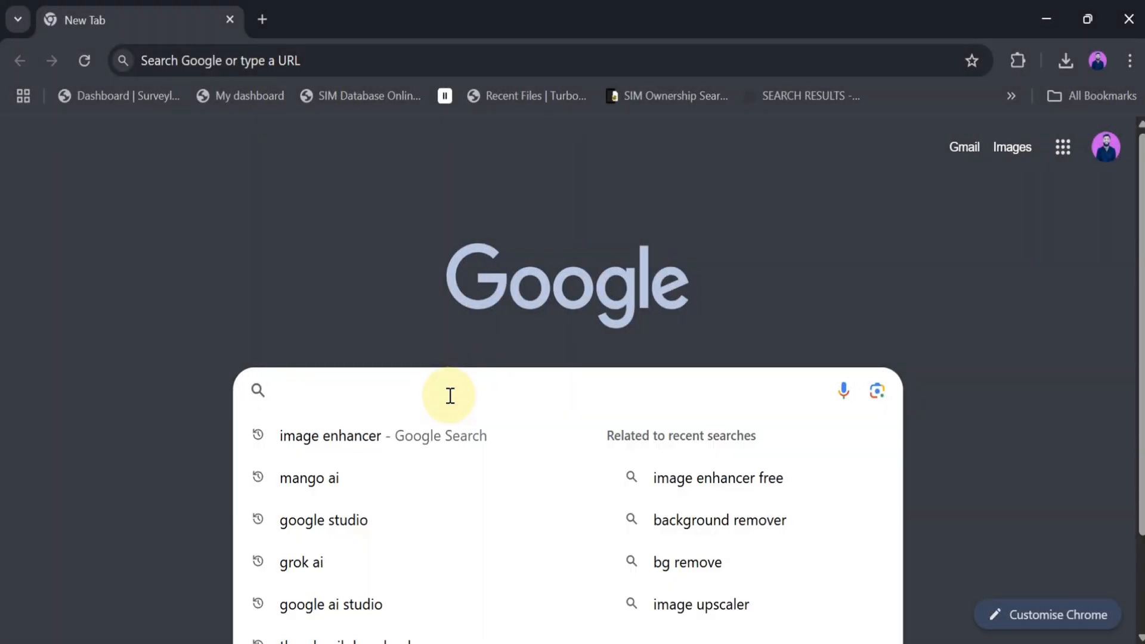
type("mango ")
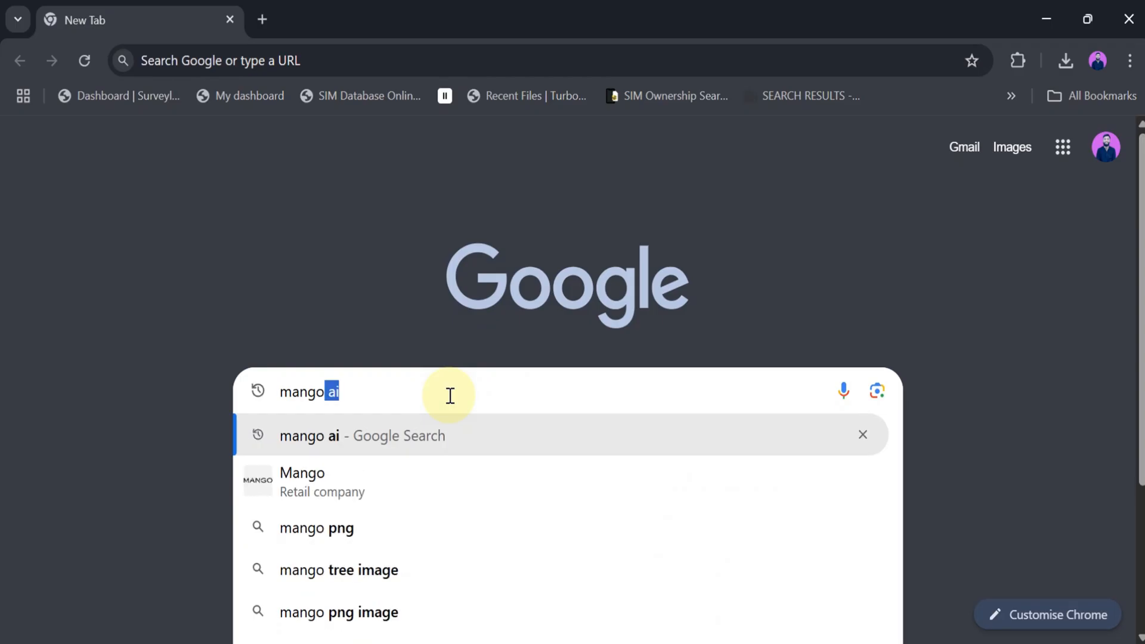
type("ai")
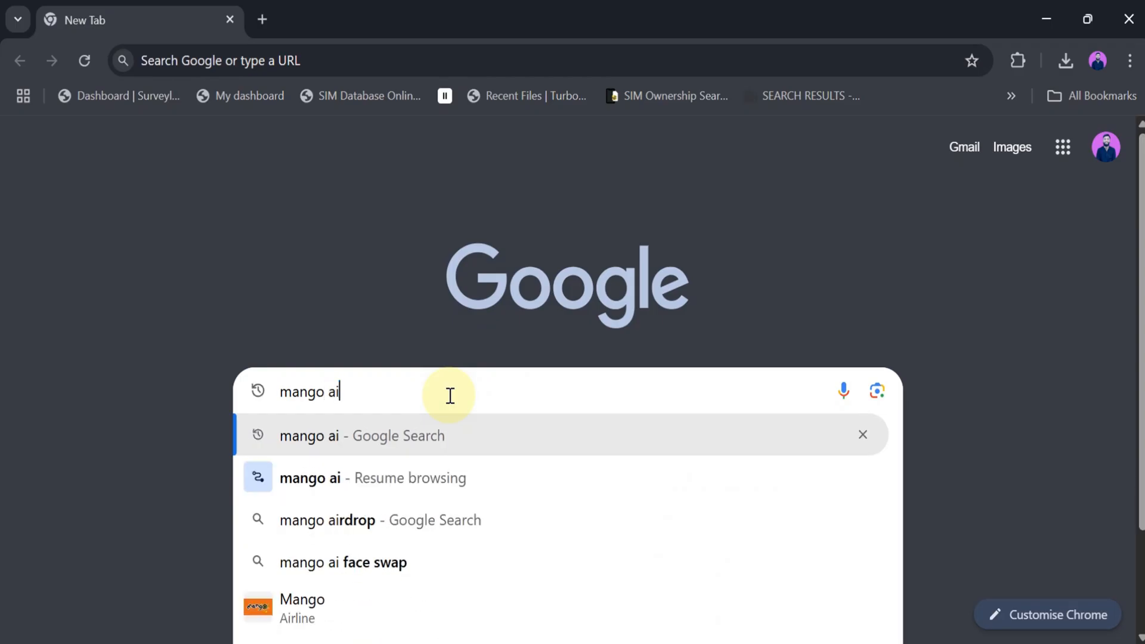
key("Return")
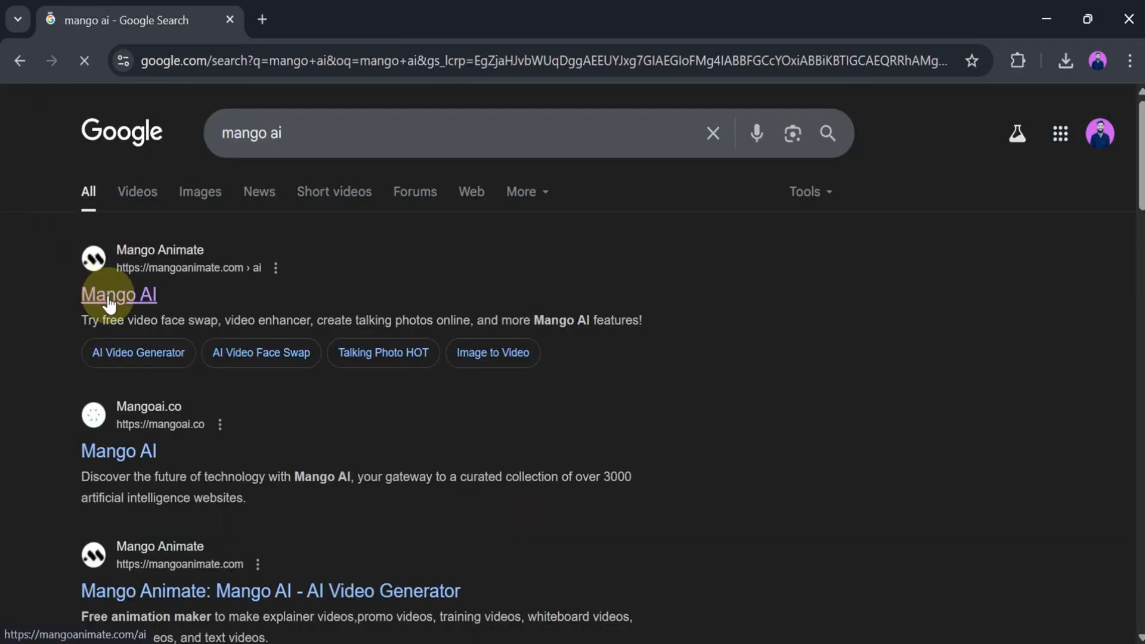
left_click(109, 297)
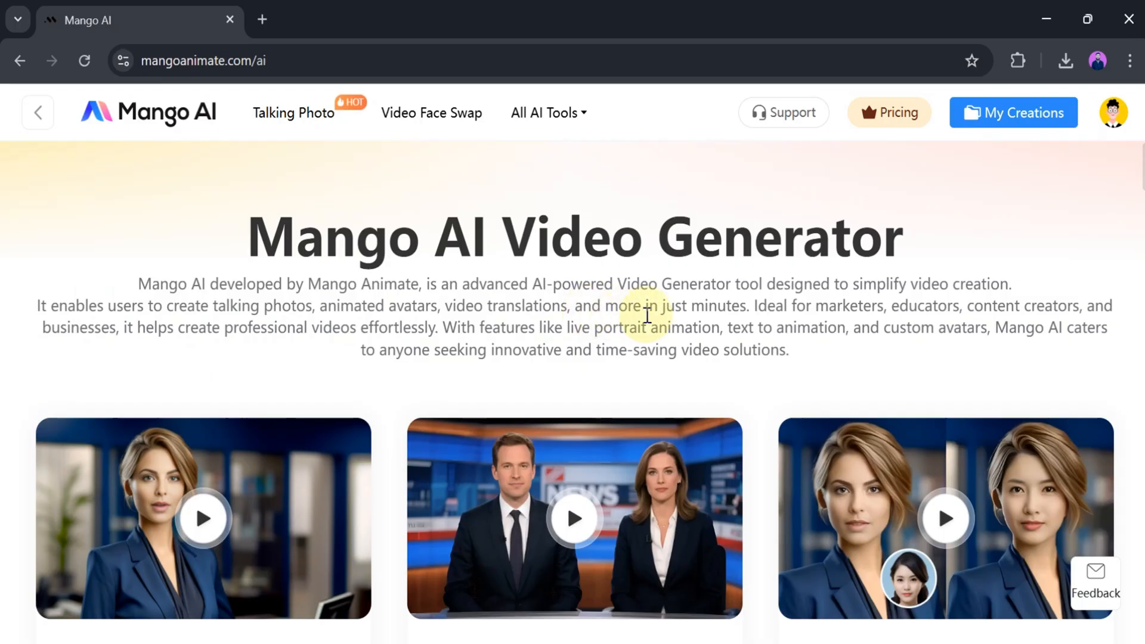
scroll(690, 322, "down", 3)
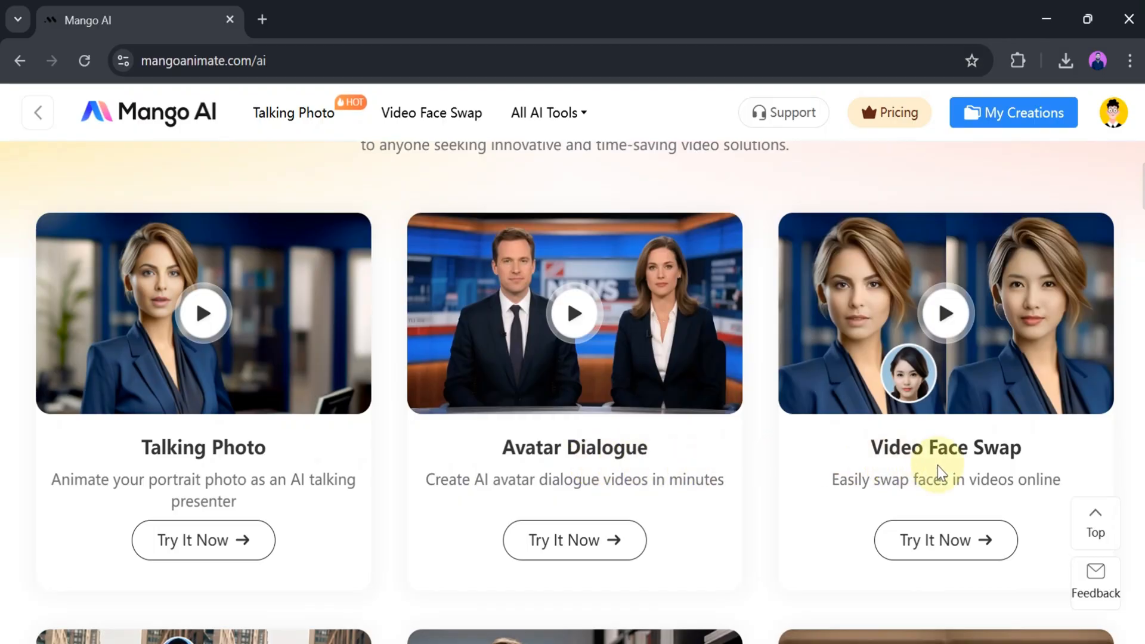
scroll(952, 470, "down", 4)
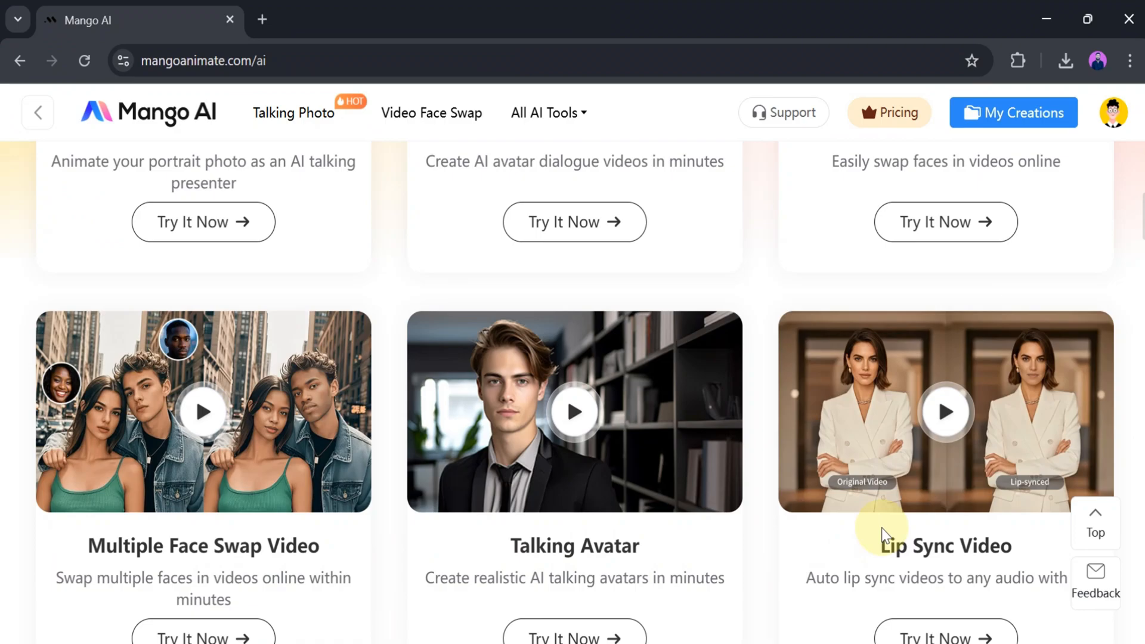
scroll(886, 536, "down", 5)
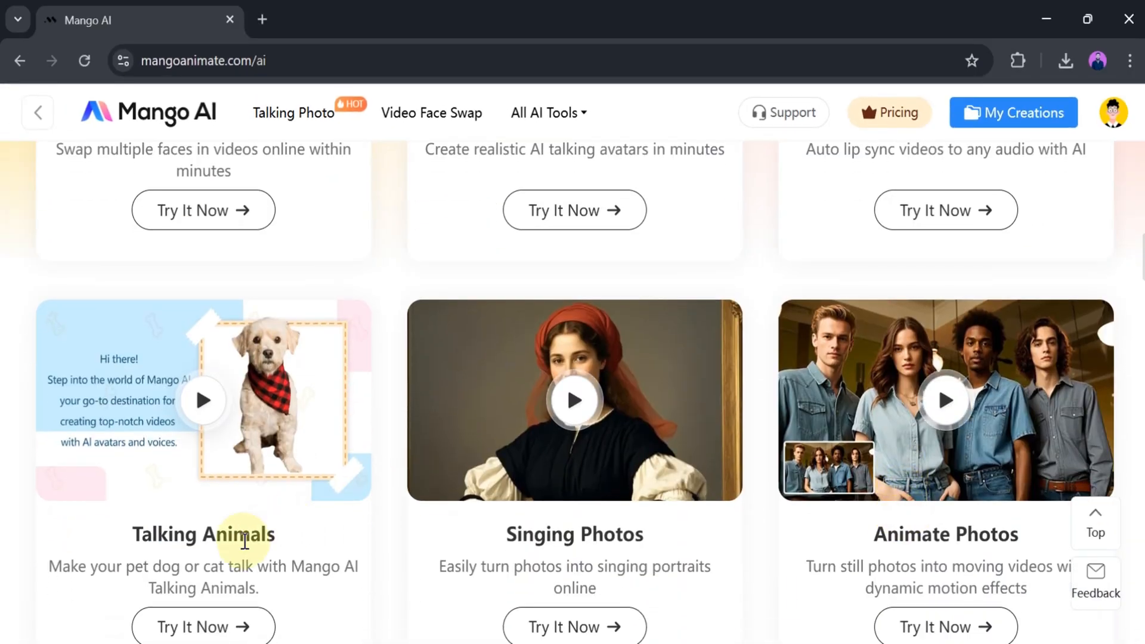
scroll(911, 547, "down", 4)
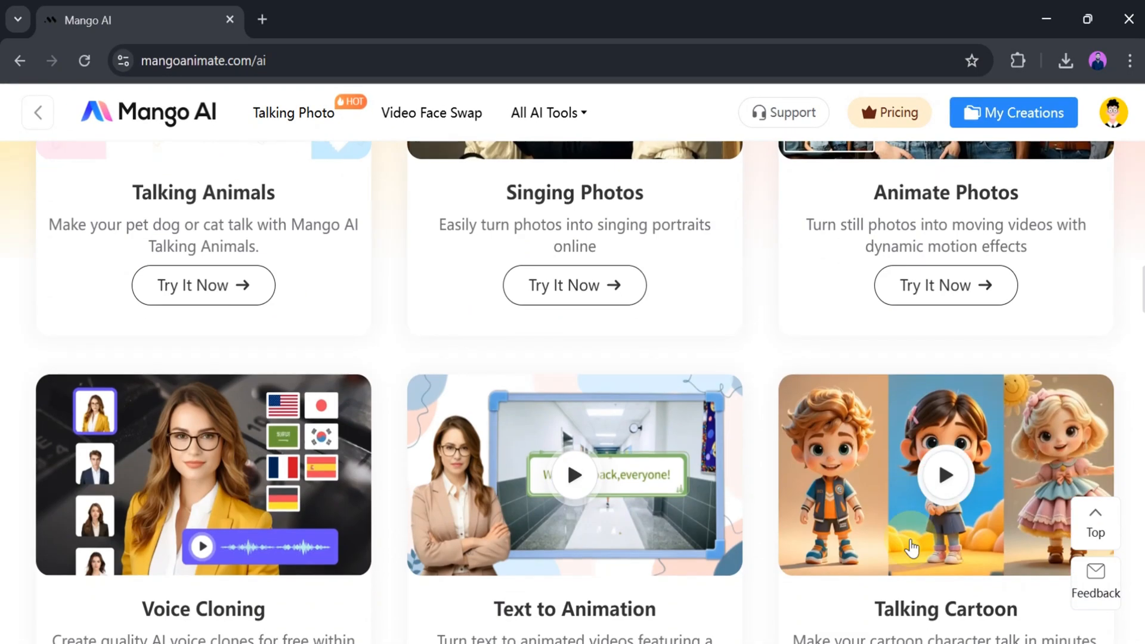
scroll(912, 547, "down", 5)
scroll(566, 538, "down", 5)
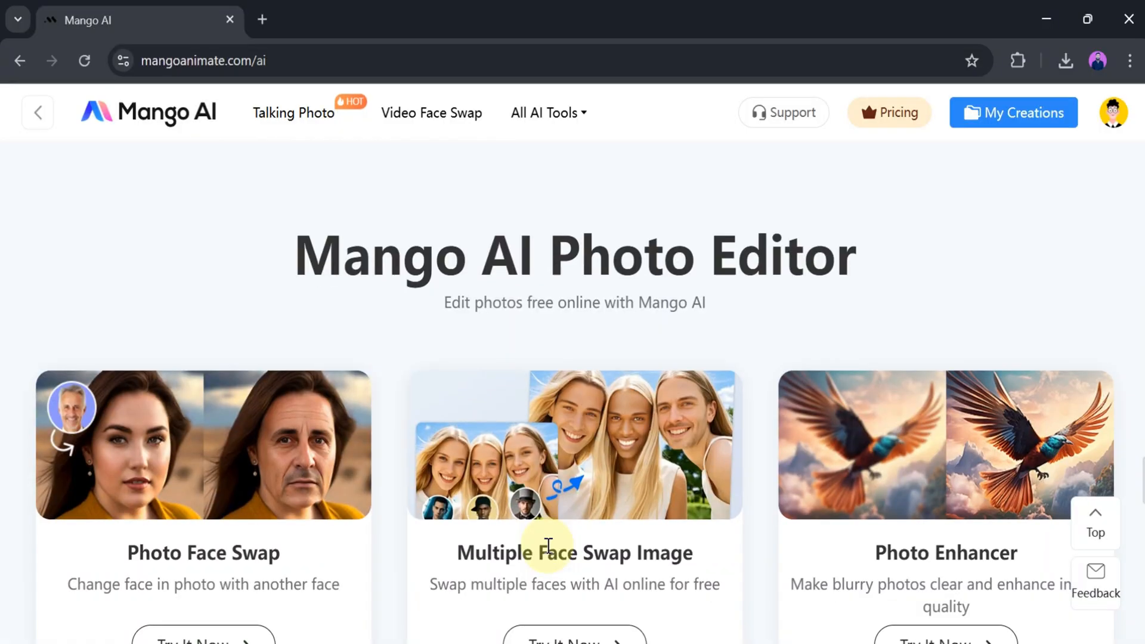
scroll(549, 546, "down", 1)
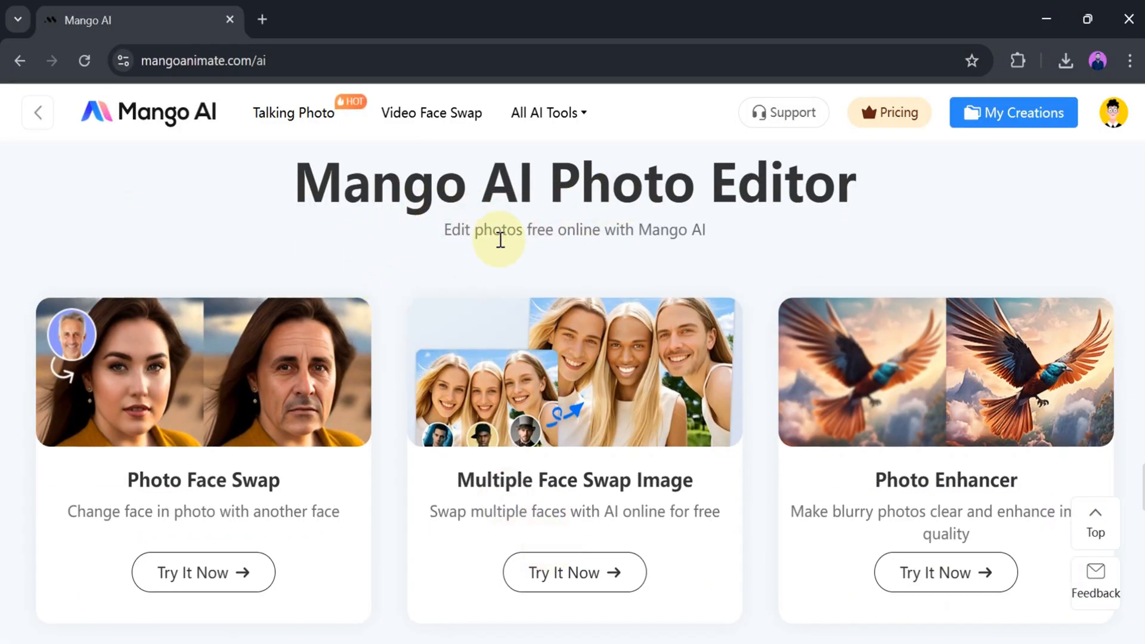
scroll(719, 246, "down", 1)
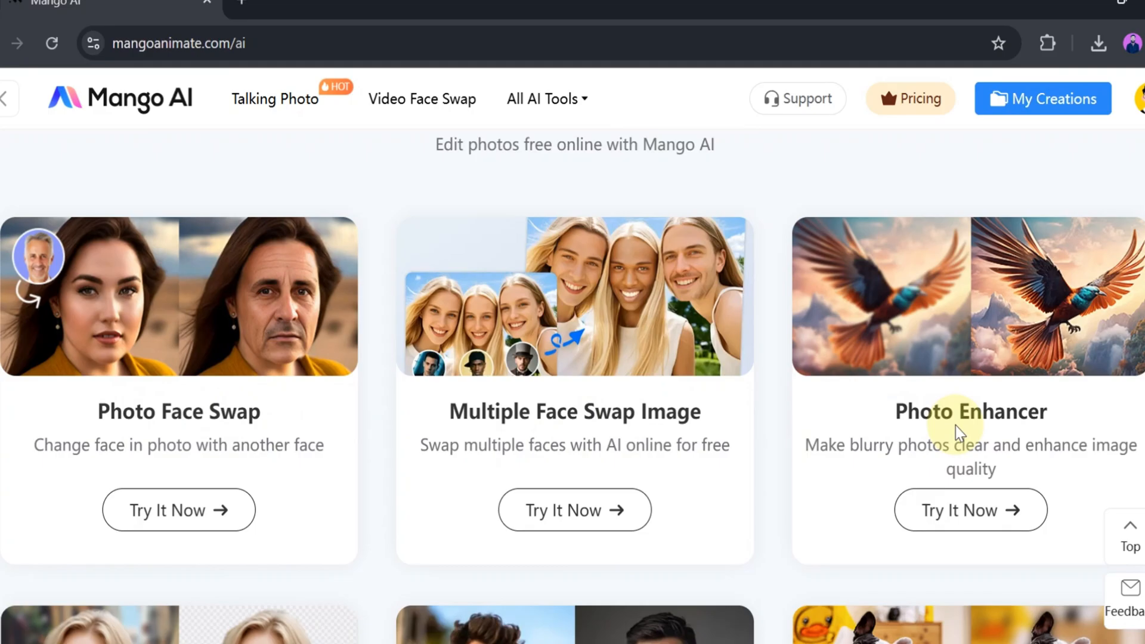
scroll(935, 424, "down", 8)
scroll(934, 426, "up", 3)
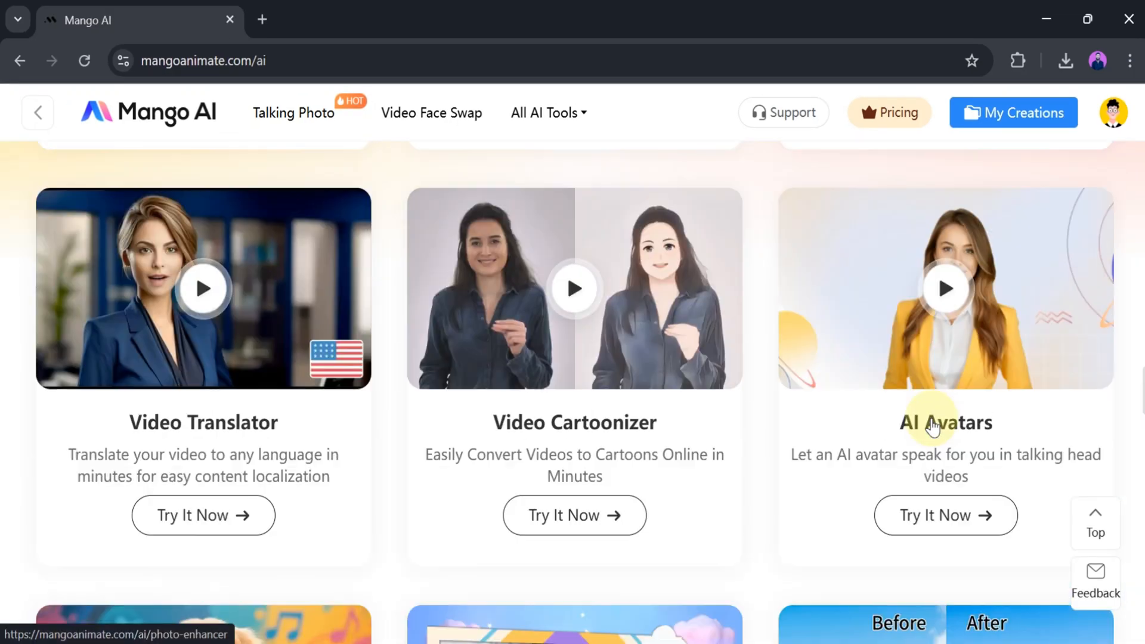
scroll(933, 426, "up", 2)
scroll(933, 426, "up", 2)
scroll(934, 426, "up", 2)
scroll(934, 421, "up", 3)
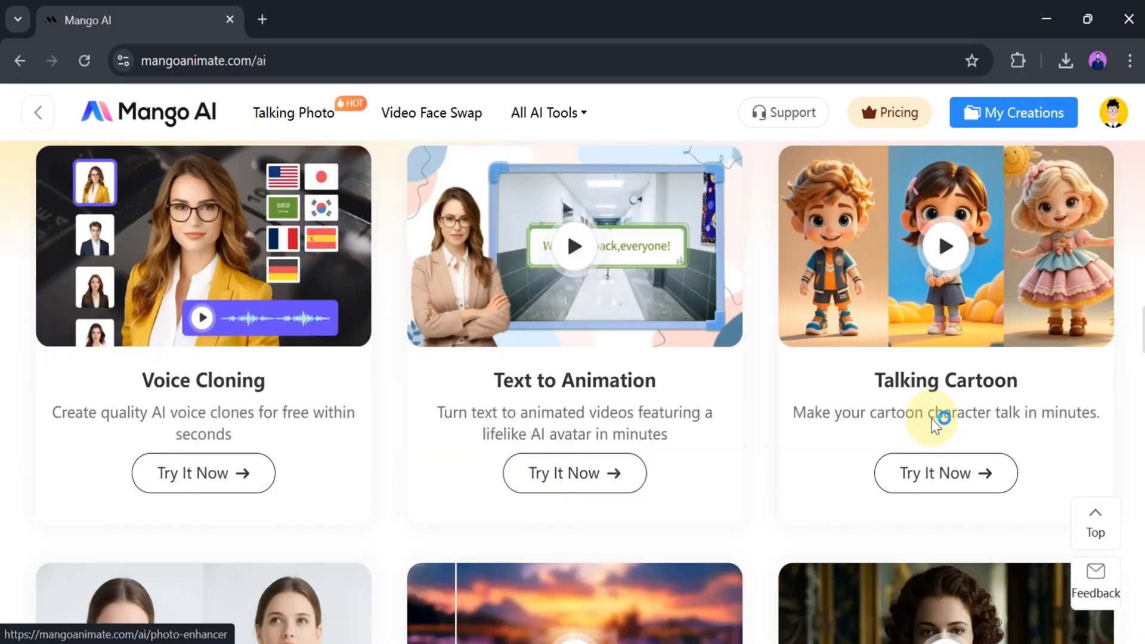
scroll(934, 421, "up", 2)
scroll(934, 420, "up", 2)
scroll(933, 421, "up", 2)
scroll(933, 421, "up", 3)
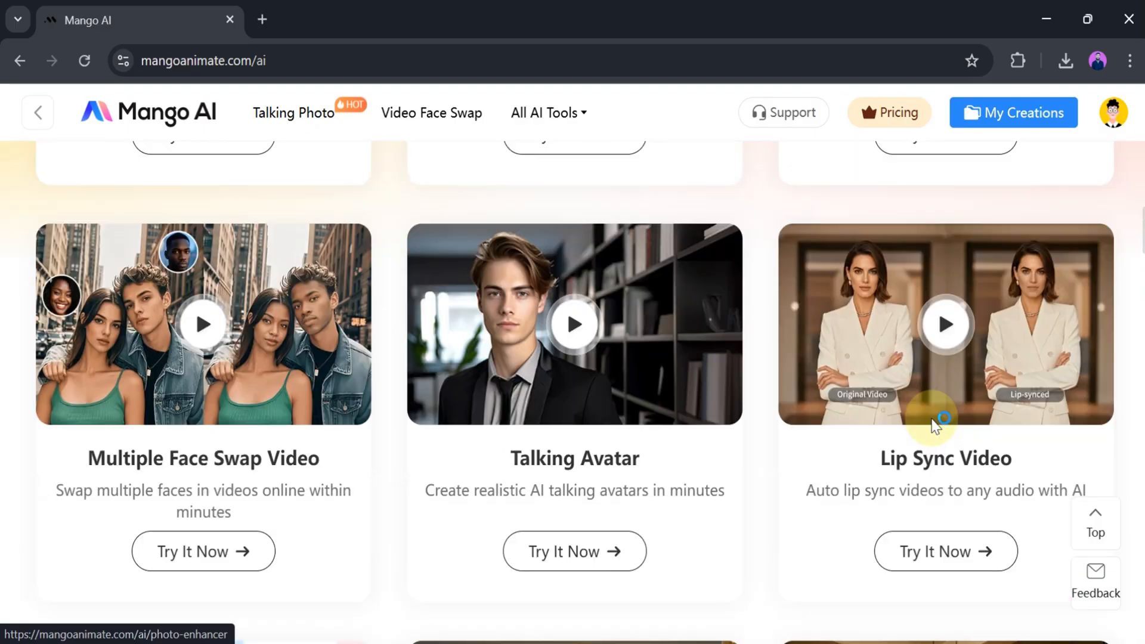
scroll(934, 421, "up", 3)
scroll(938, 502, "down", 1)
scroll(658, 430, "down", 1)
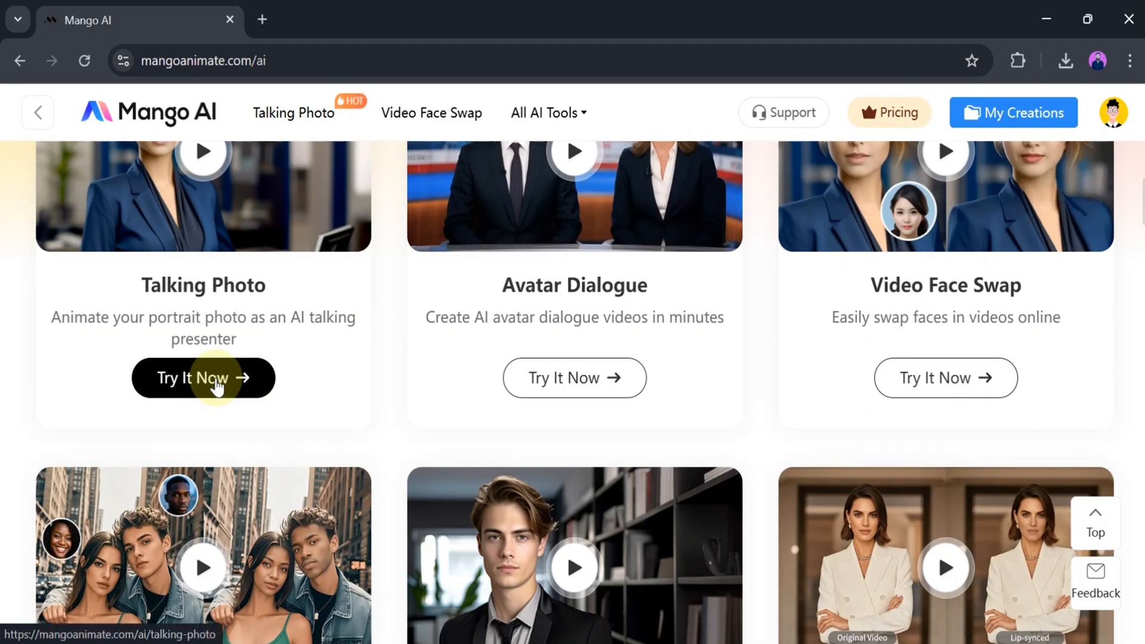
Start a Talking Photo and upload the green-sweater man's portrait from Downloads, background removed.
left_click(217, 385)
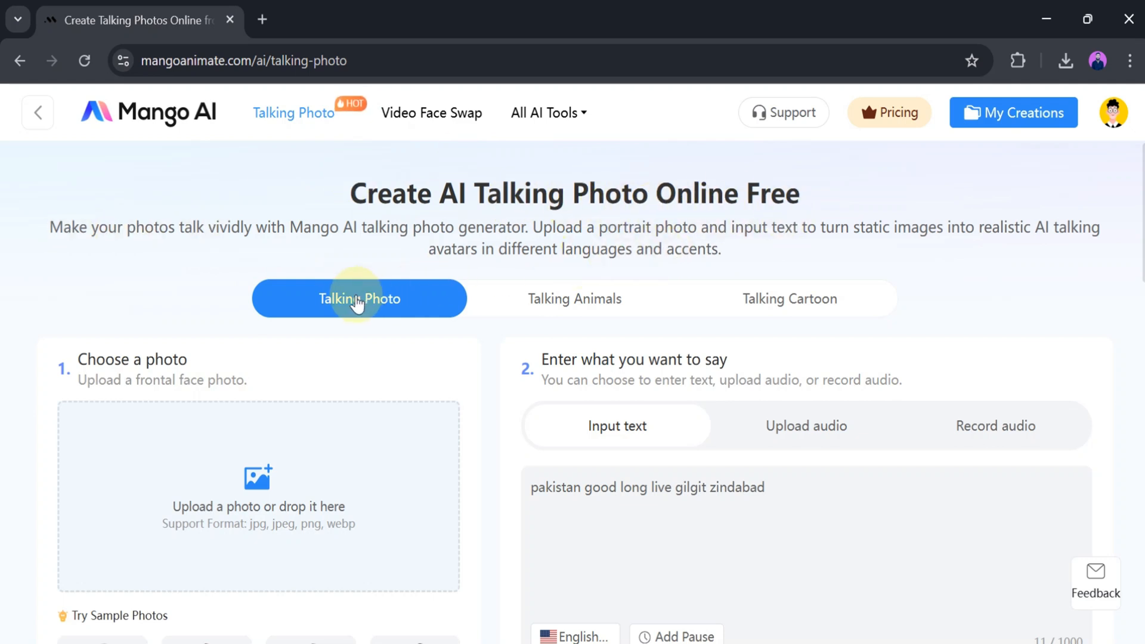
scroll(289, 318, "down", 1)
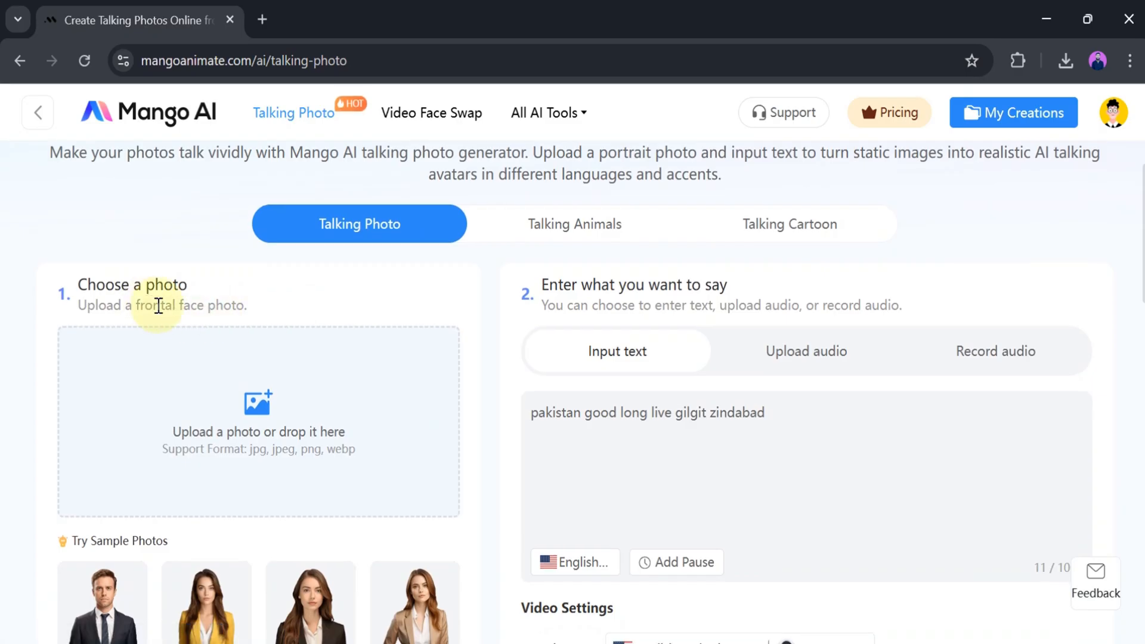
left_click(254, 428)
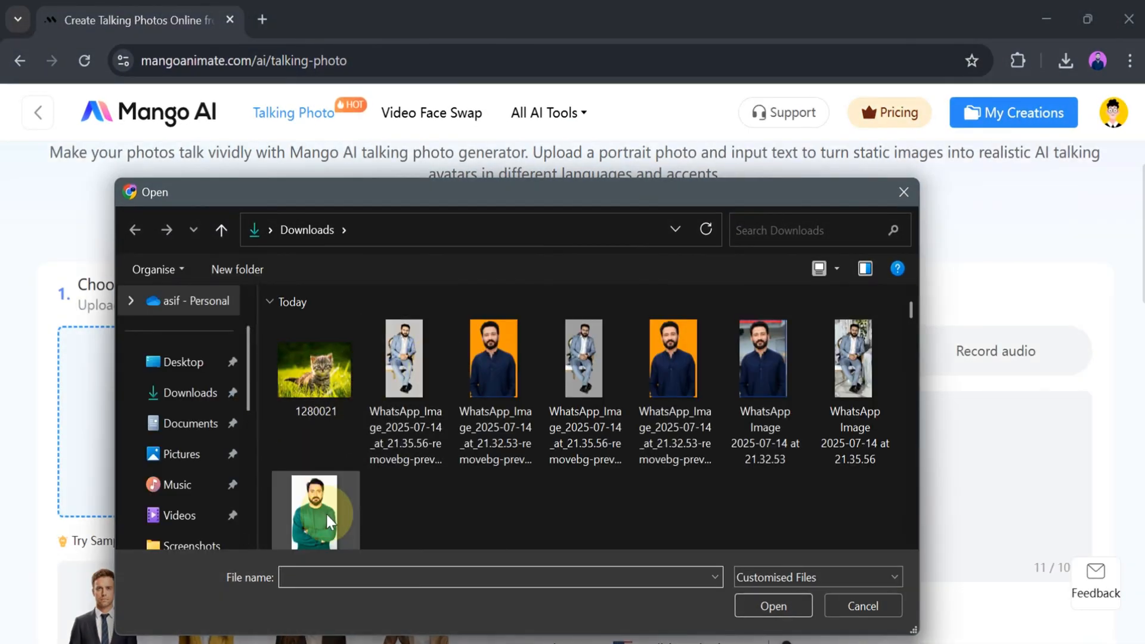
left_click(325, 513)
left_click(758, 600)
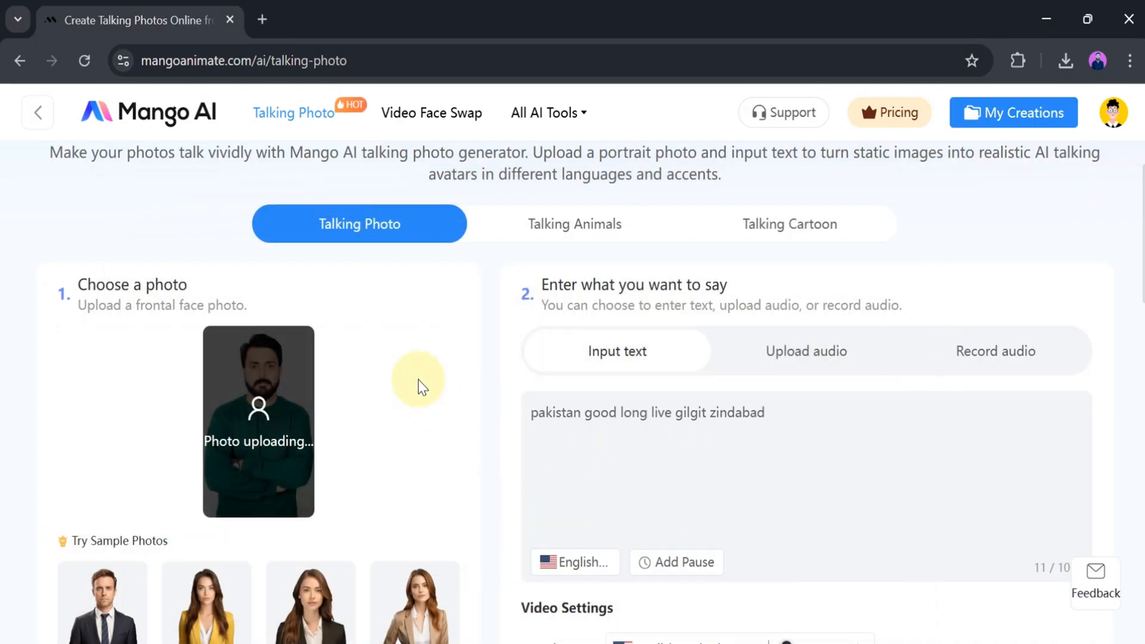
left_click(440, 309)
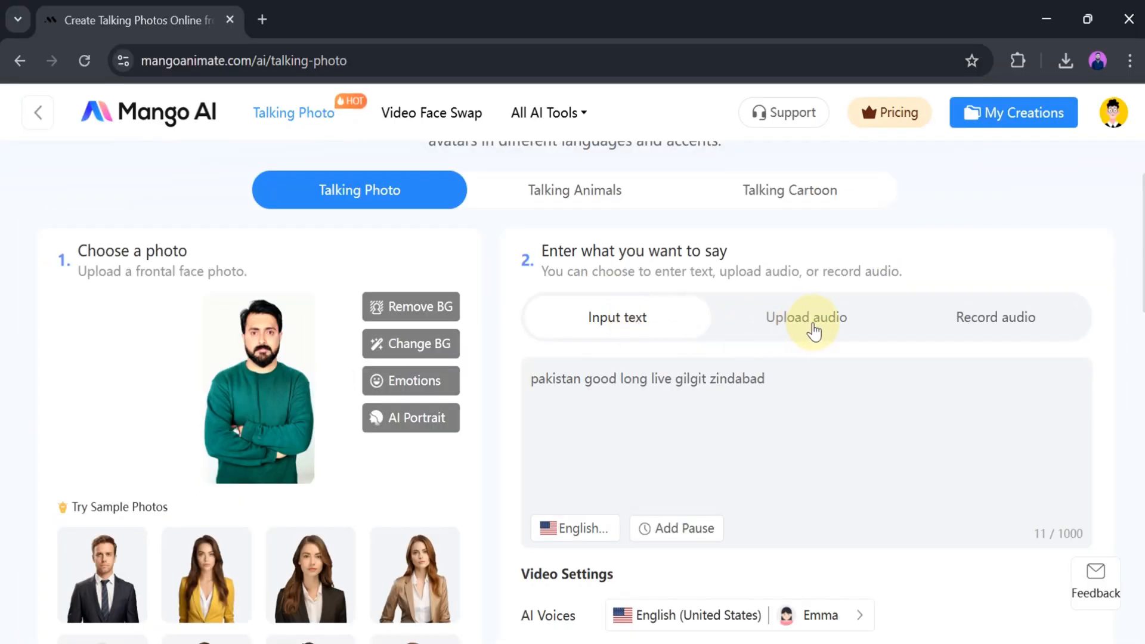
Paste the CEO introduction script and choose the Brian Multilingual US English voice.
left_click(604, 319)
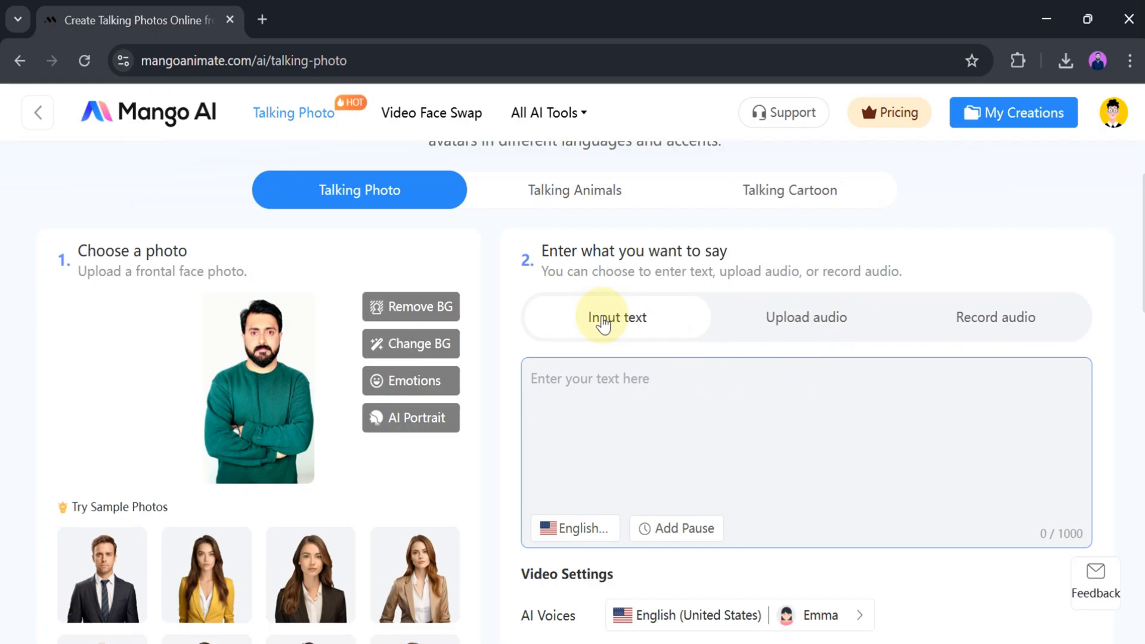
type("Hello, my name is Pervaiz Durrain, and I’m the CEO of Gurru Tech Solutions — a forward-thinking company focused on delivering innovative tech solutions and digital strategies that drive real results.")
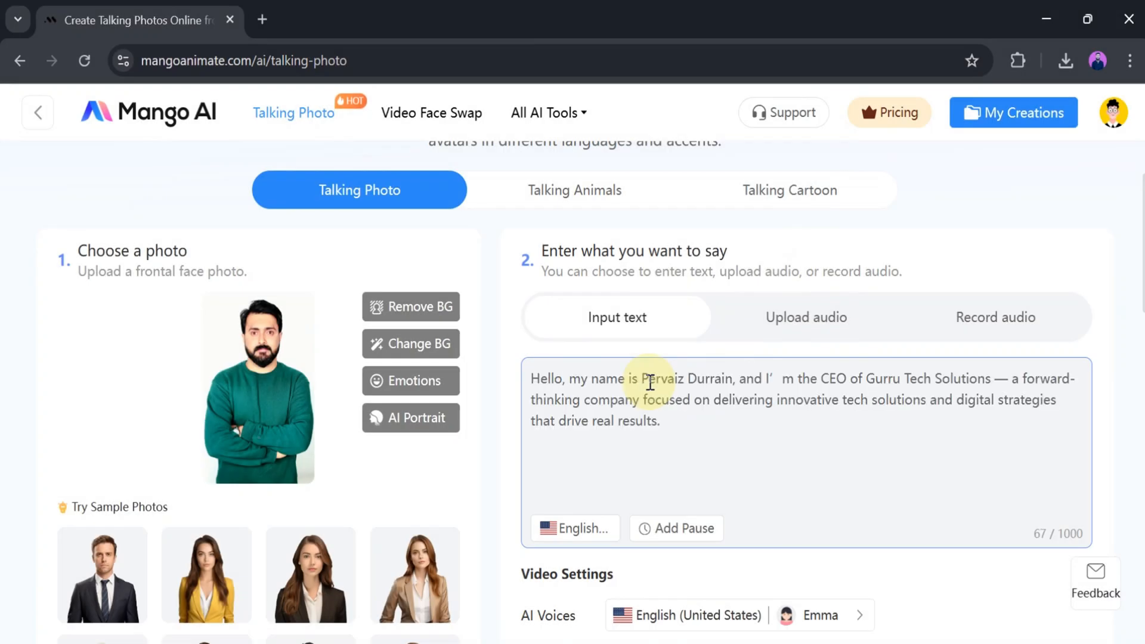
scroll(678, 414, "down", 2)
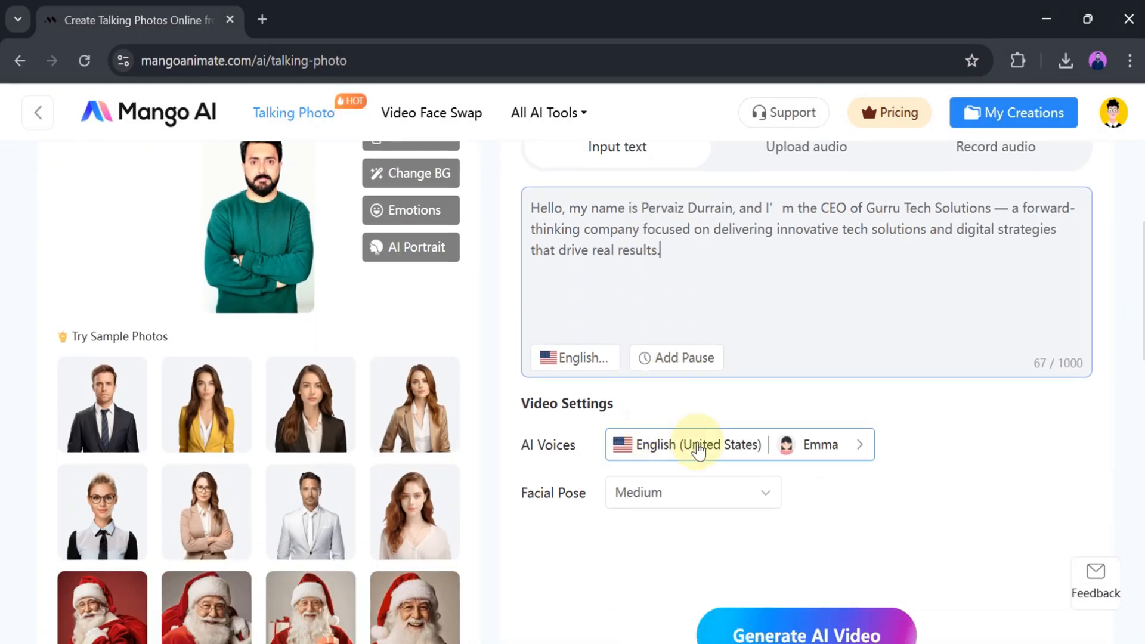
left_click(871, 447)
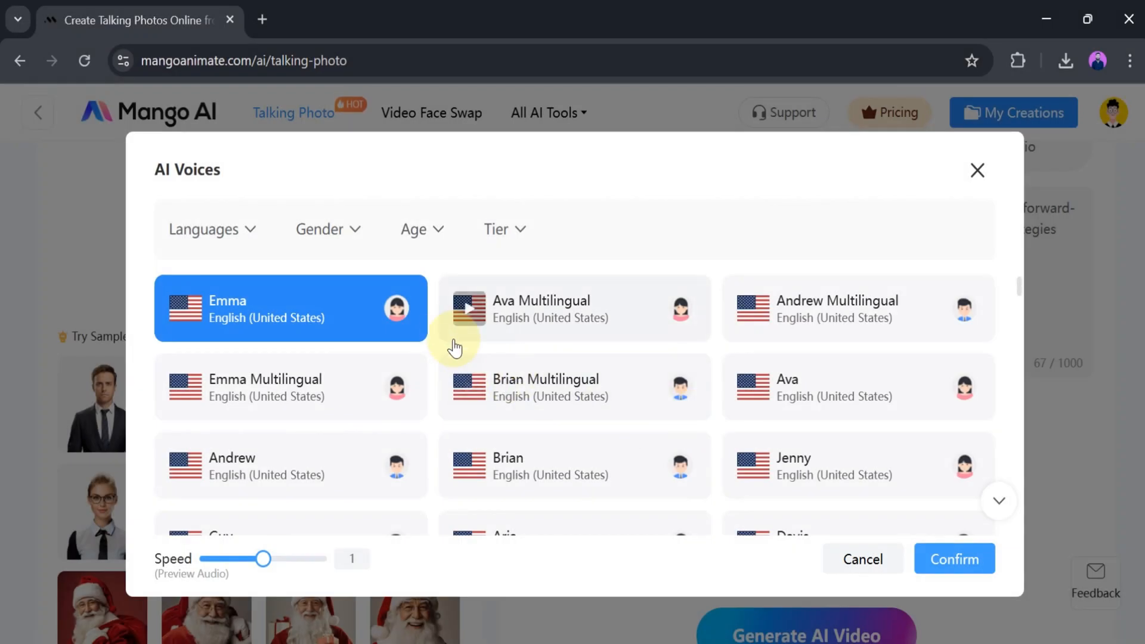
scroll(479, 333, "down", 2)
scroll(478, 333, "down", 2)
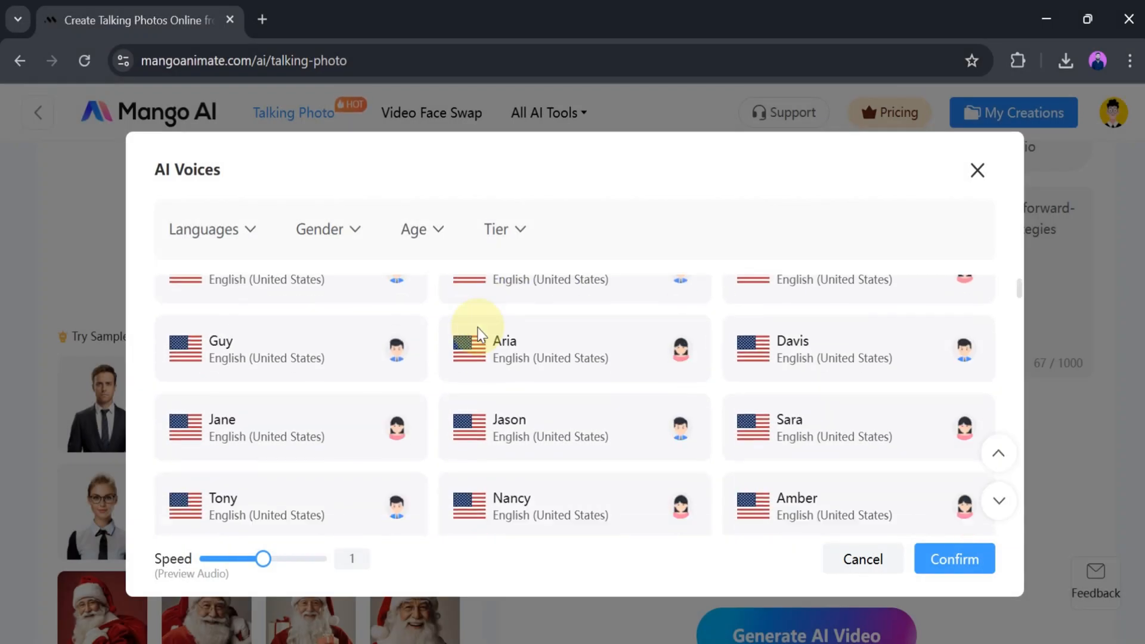
scroll(479, 334, "down", 2)
scroll(475, 327, "up", 6)
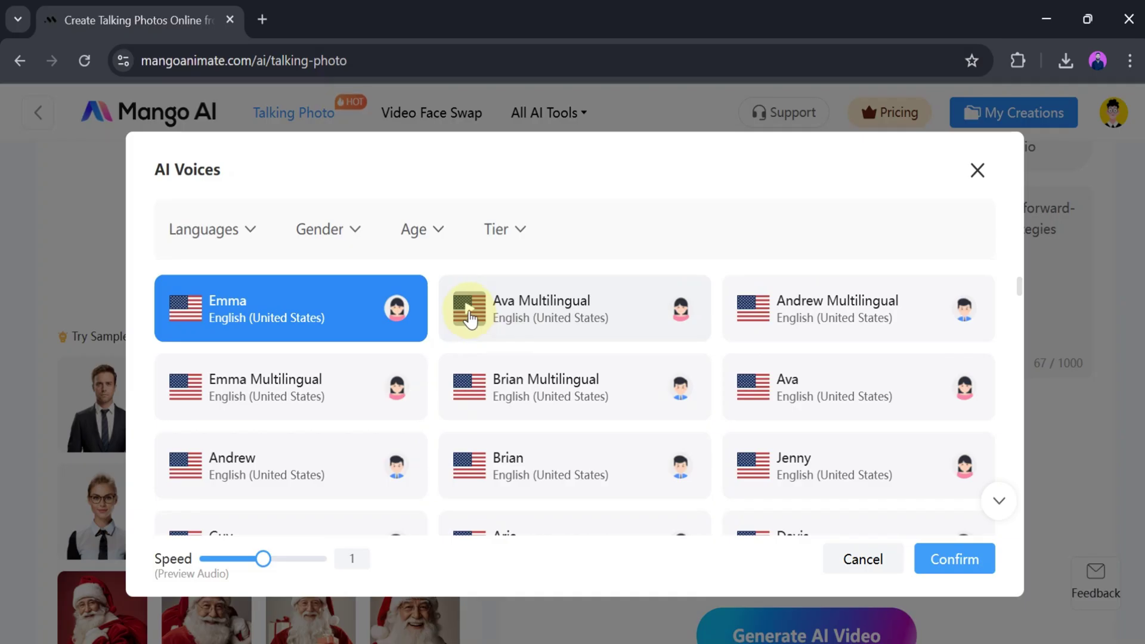
left_click(473, 394)
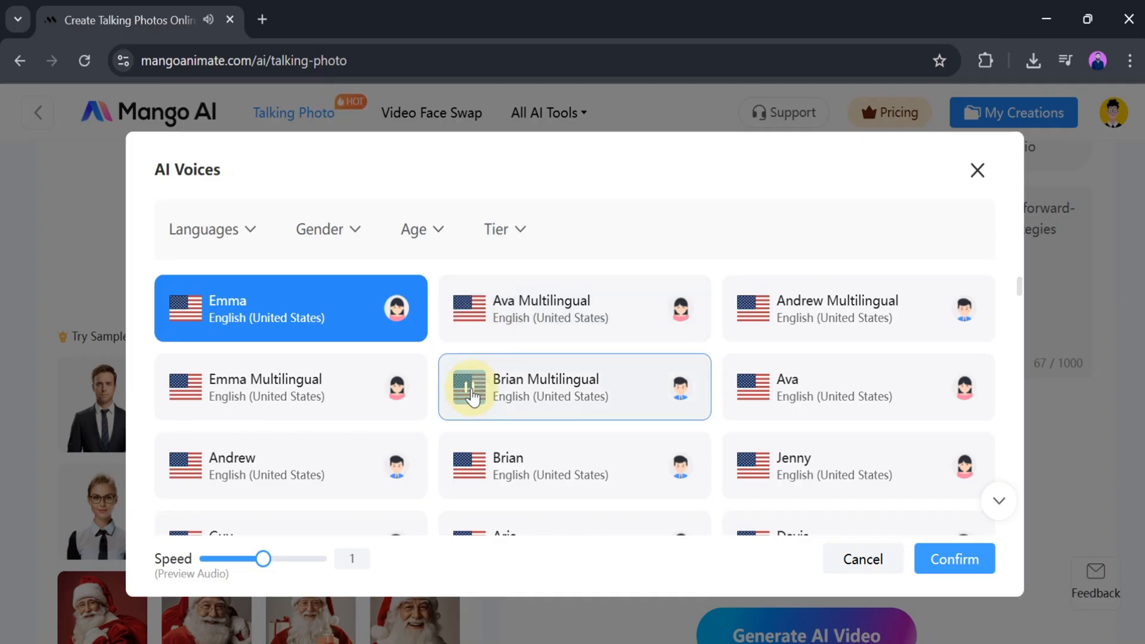
left_click(604, 393)
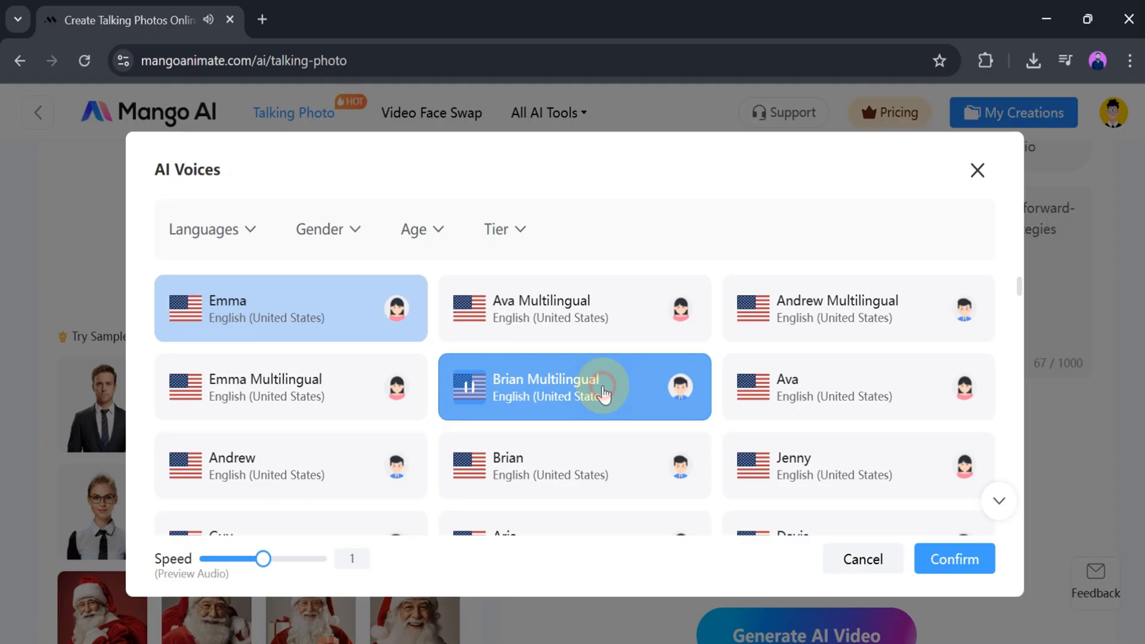
left_click(946, 564)
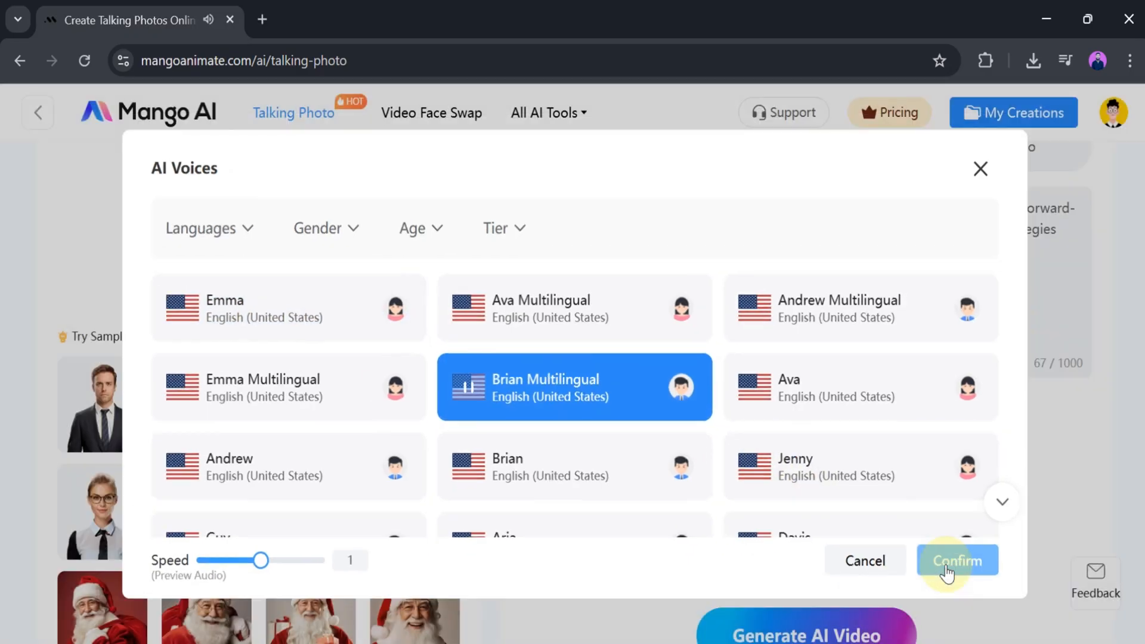
scroll(858, 522, "down", 1)
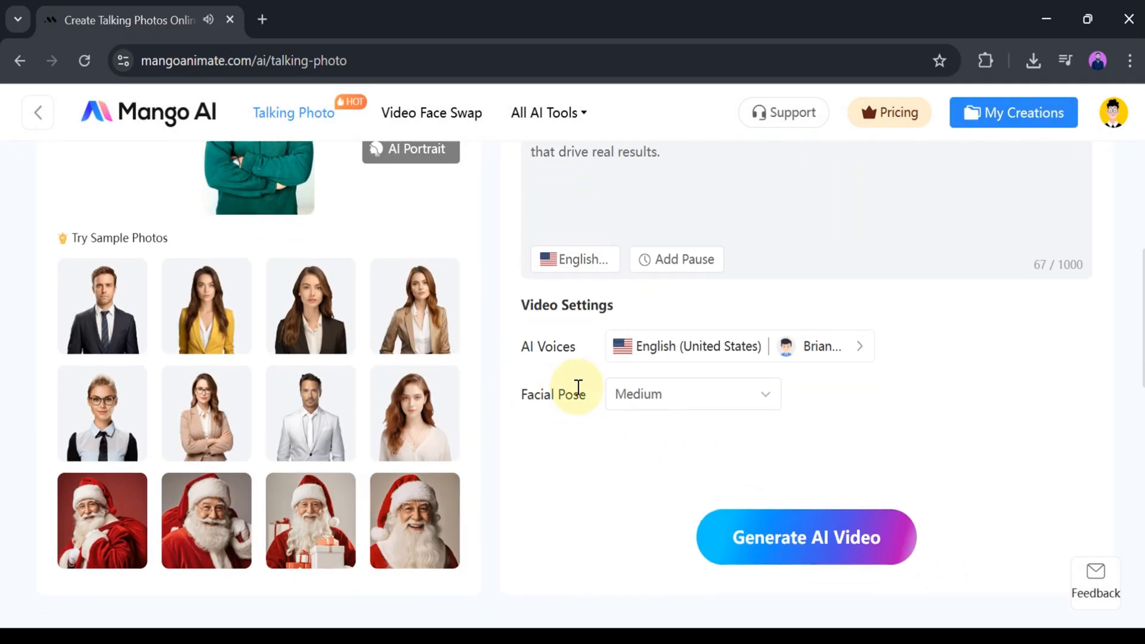
Keep the facial pose setting at Medium.
left_click(771, 396)
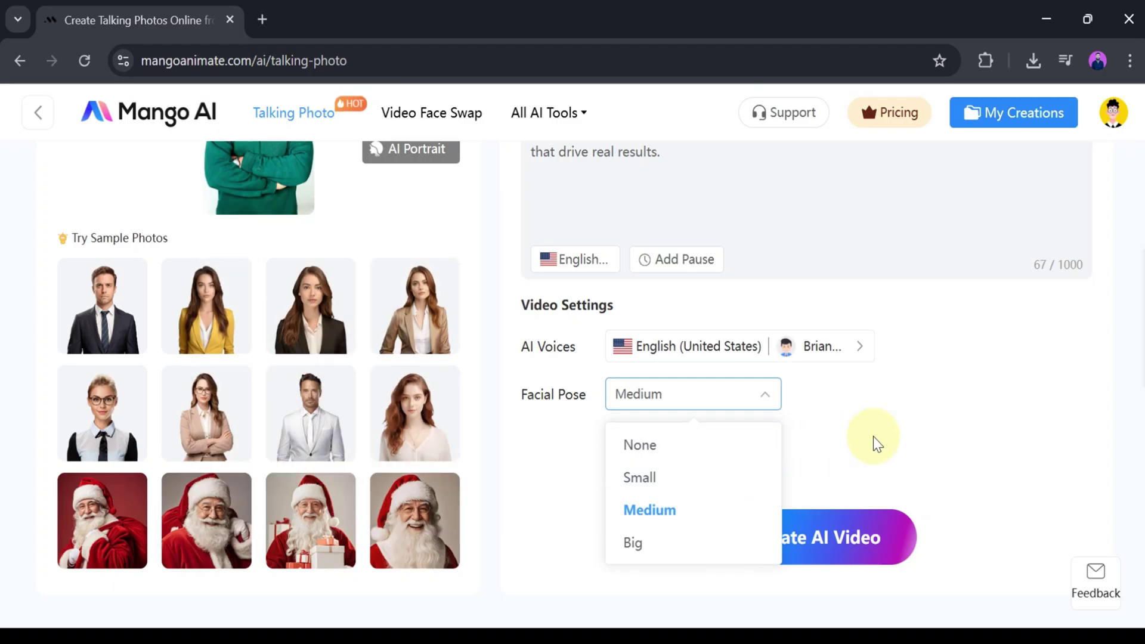
left_click(873, 438)
scroll(874, 437, "up", 1)
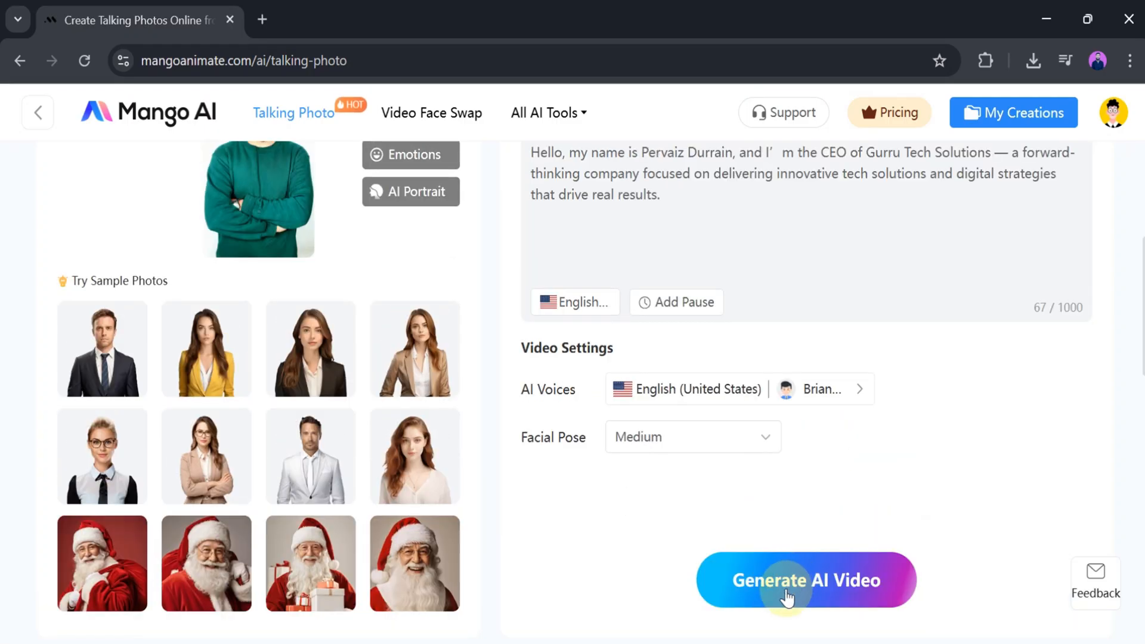
Generate the green-sweater talking-photo video and download the resulting MP4.
left_click(787, 590)
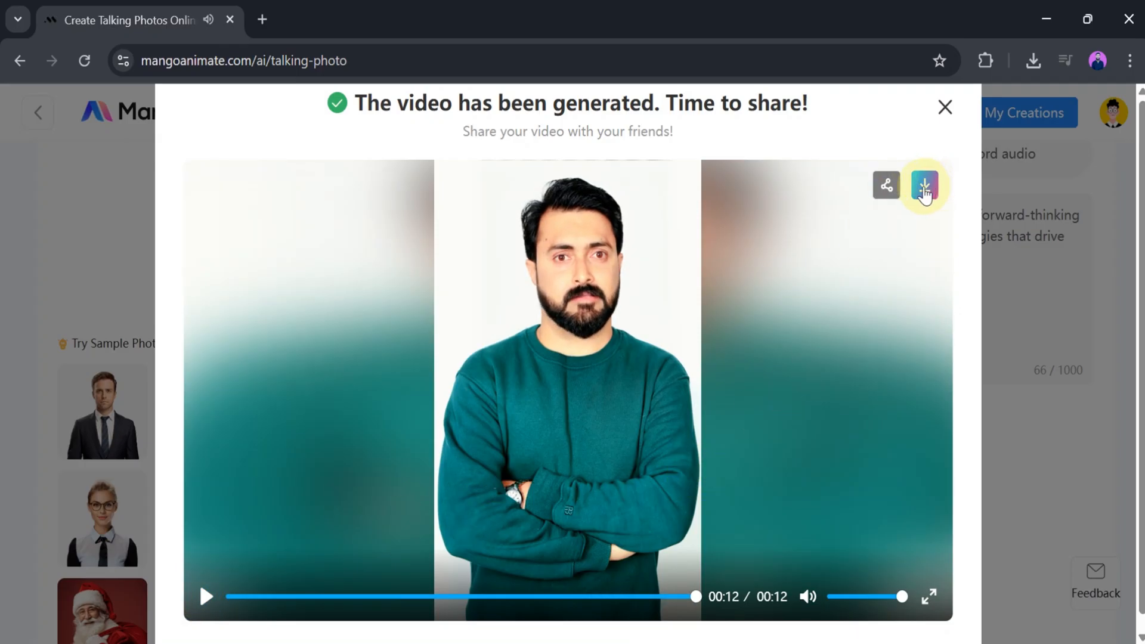
left_click(927, 188)
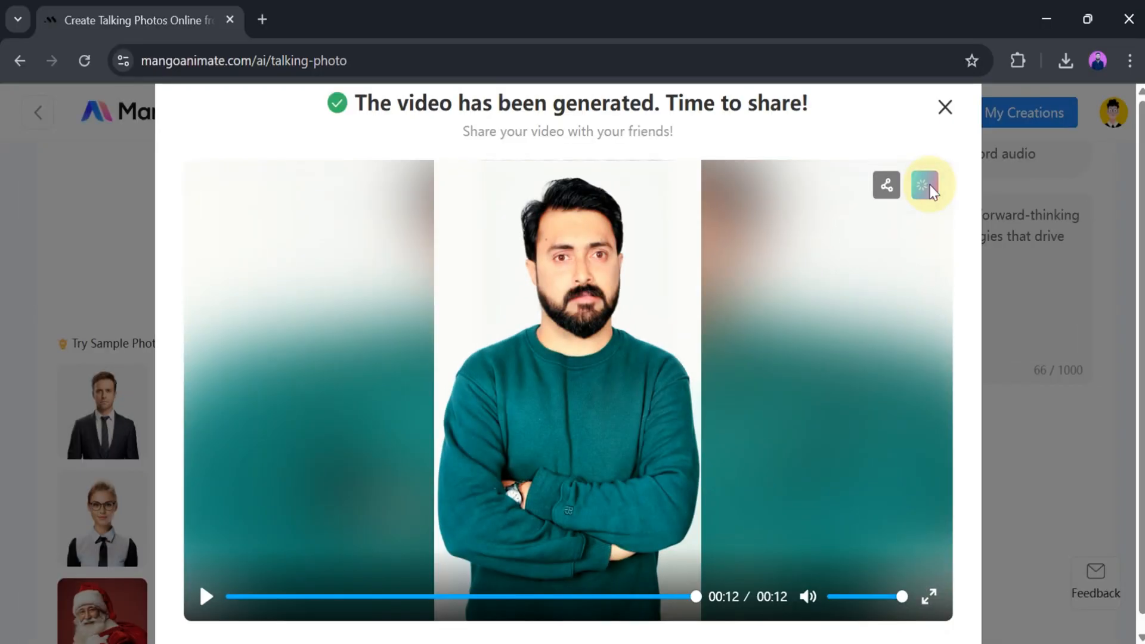
Save the generated video and play the download from Chrome's download bubble.
left_click(927, 185)
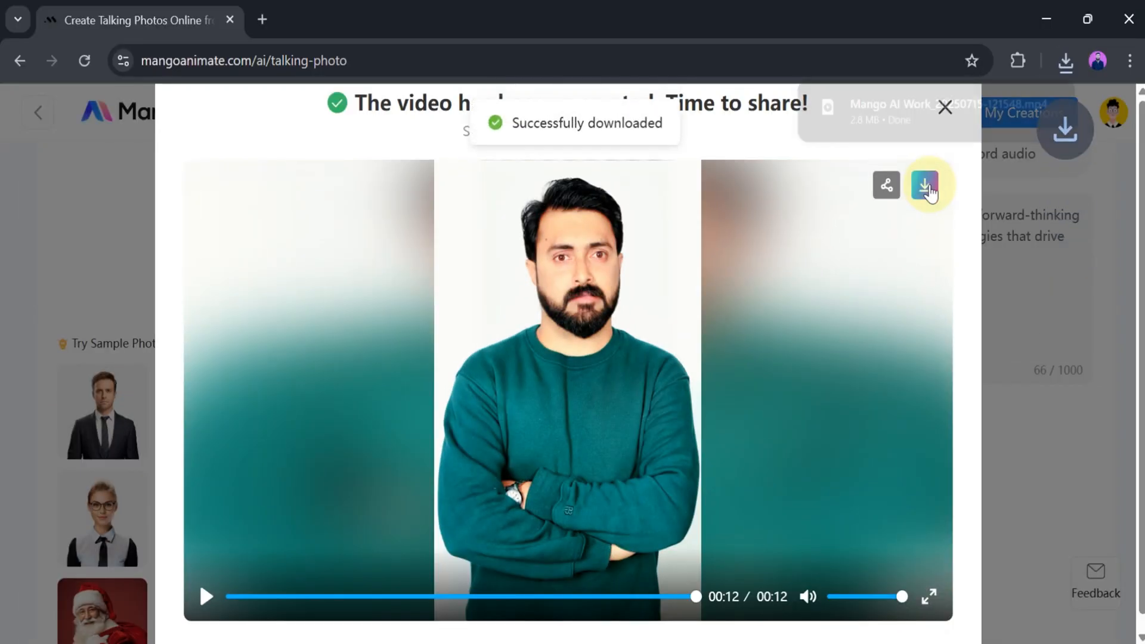
mouse_move(935, 112)
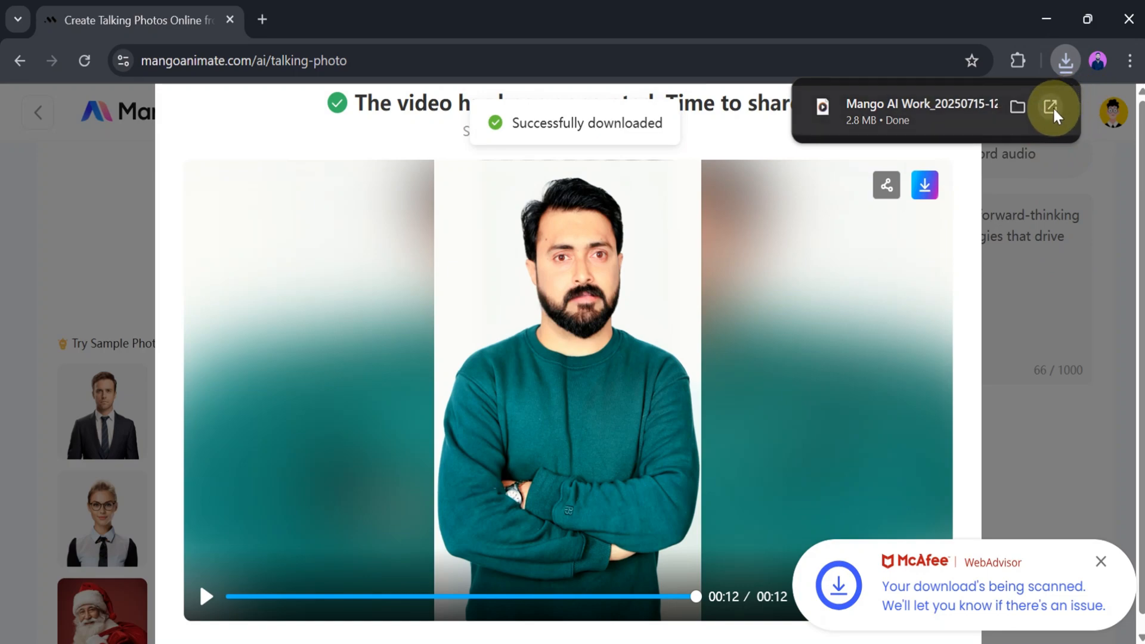
left_click(1053, 108)
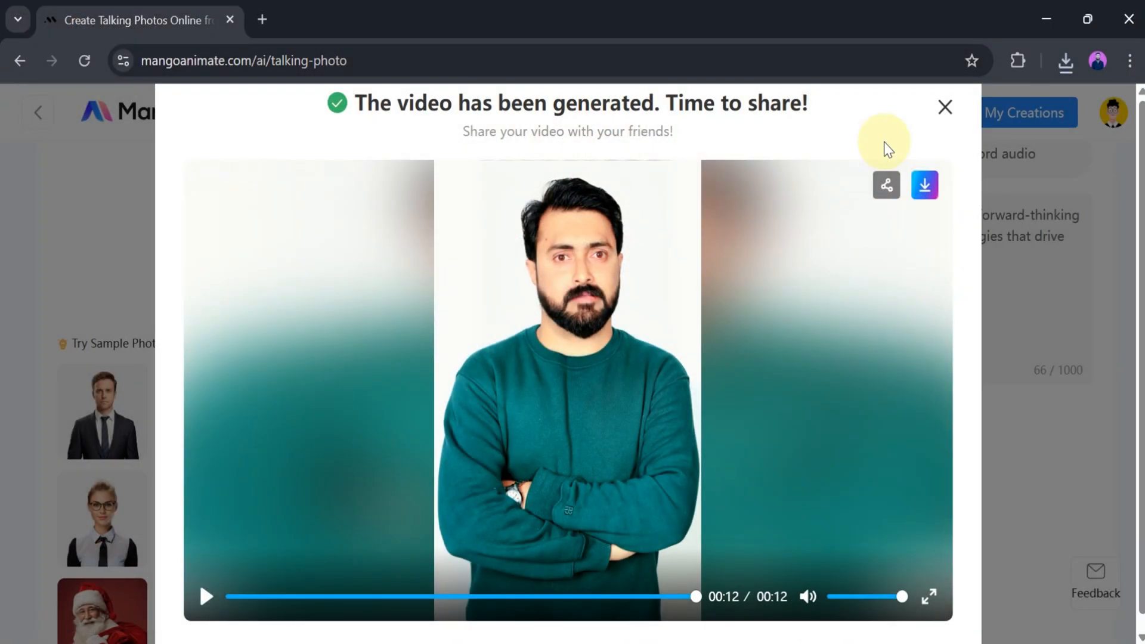
Close the finished-video preview to move on to the Talking Animals creator.
left_click(944, 109)
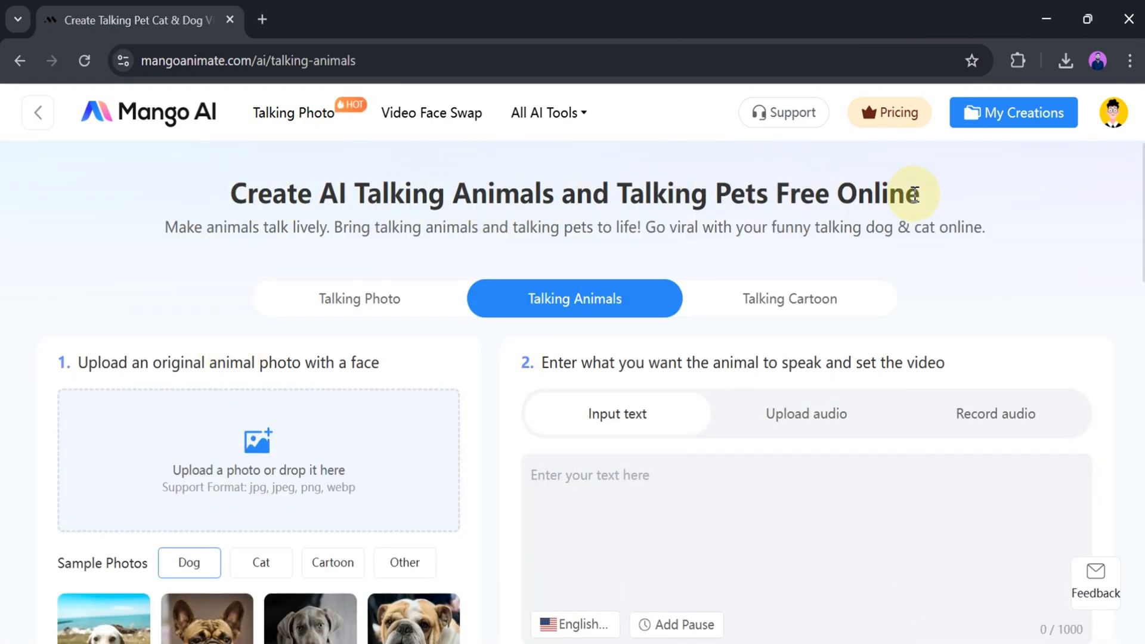
scroll(913, 234, "down", 3)
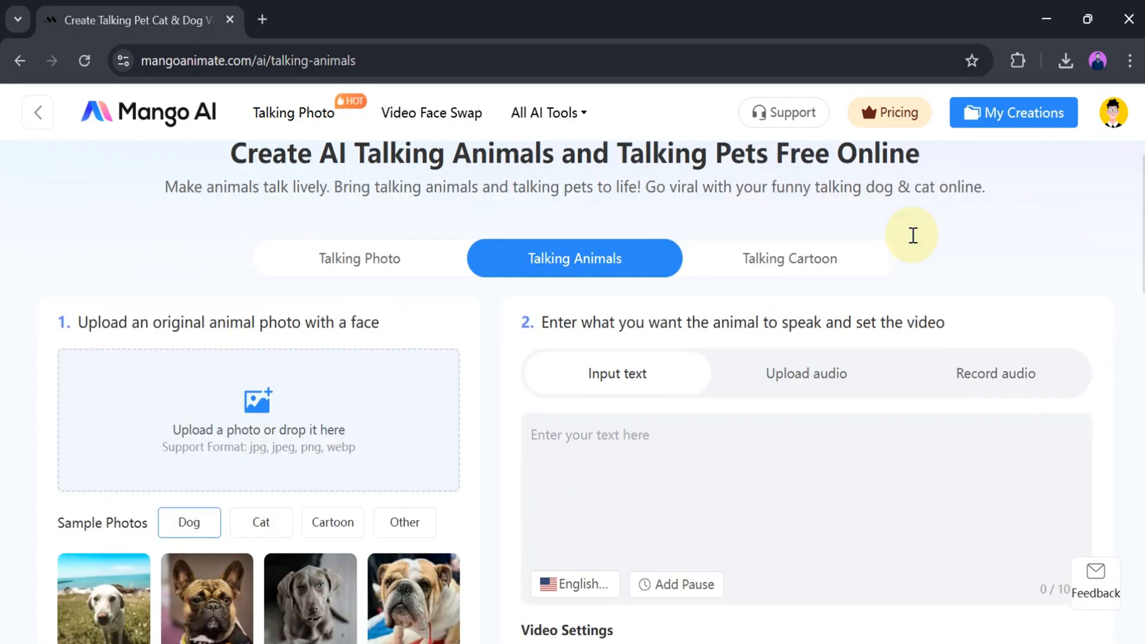
scroll(913, 235, "down", 2)
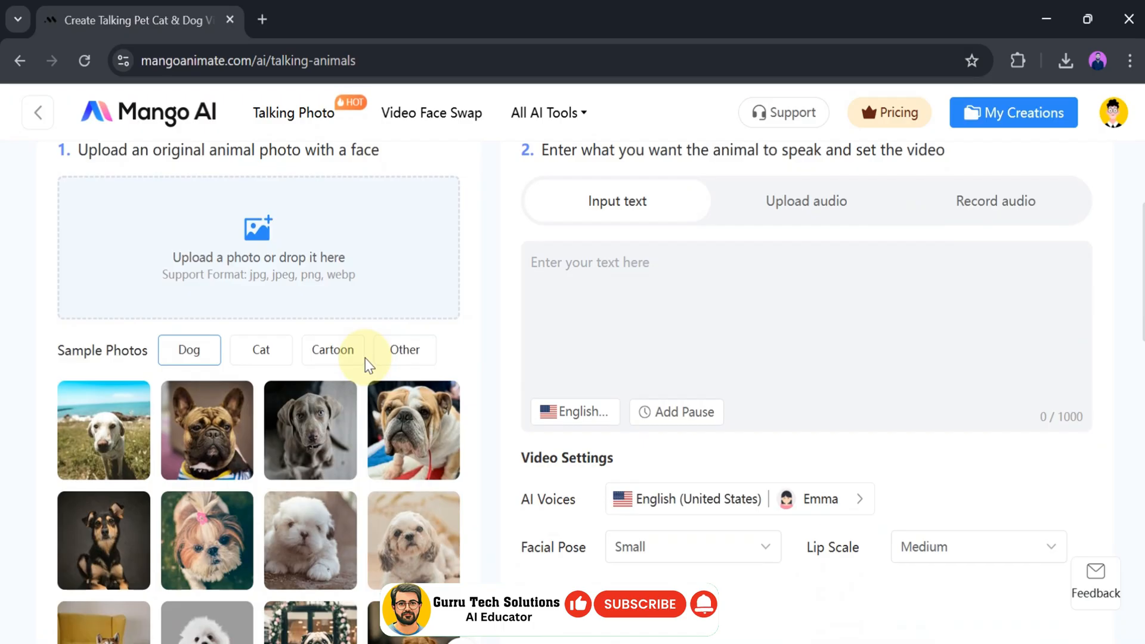
scroll(365, 358, "down", 2)
scroll(365, 359, "down", 1)
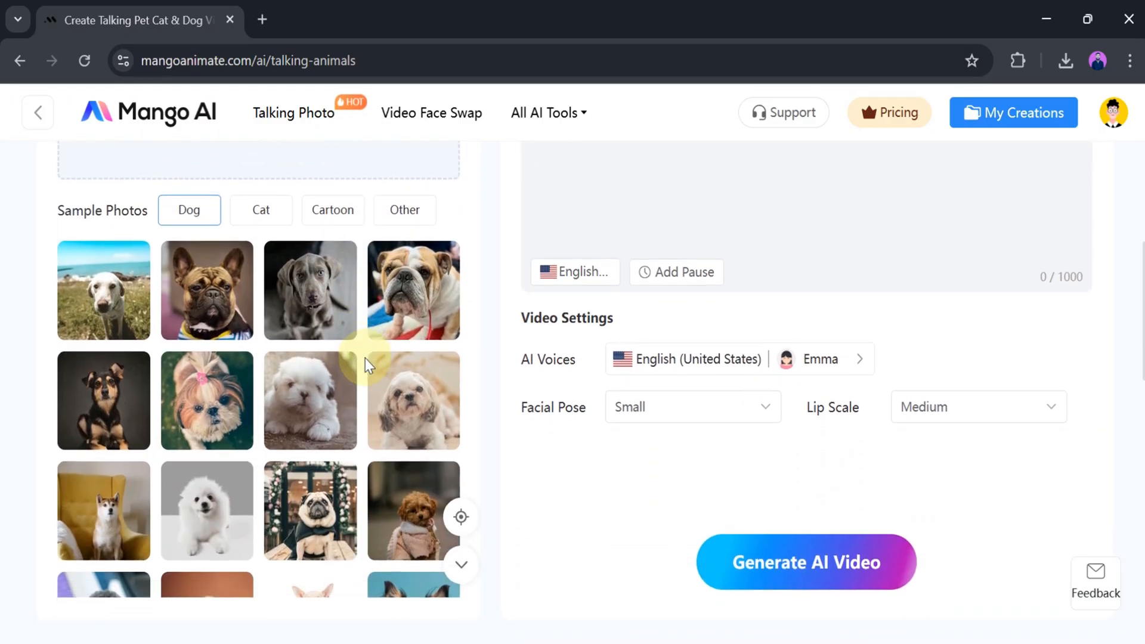
scroll(366, 359, "up", 2)
scroll(366, 358, "up", 1)
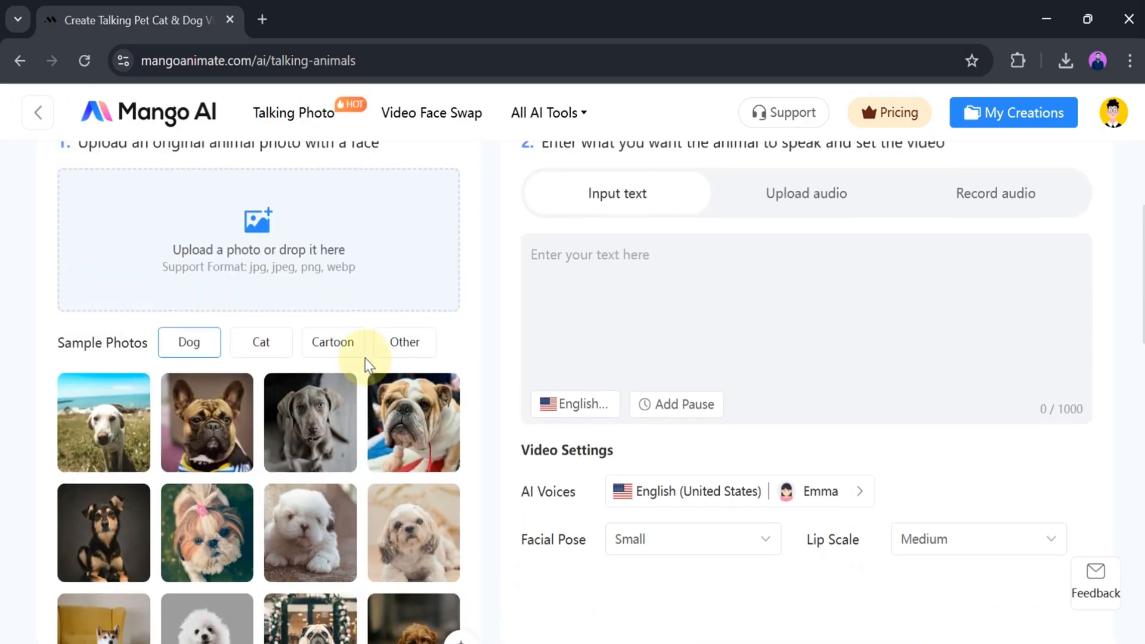
scroll(365, 358, "up", 3)
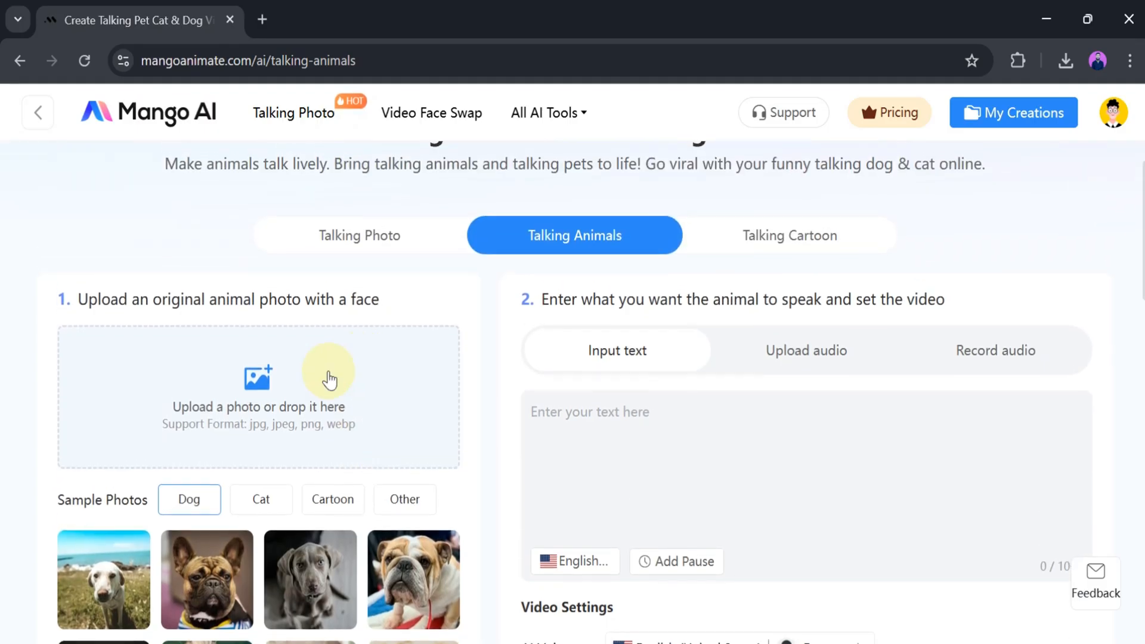
mouse_move(259, 397)
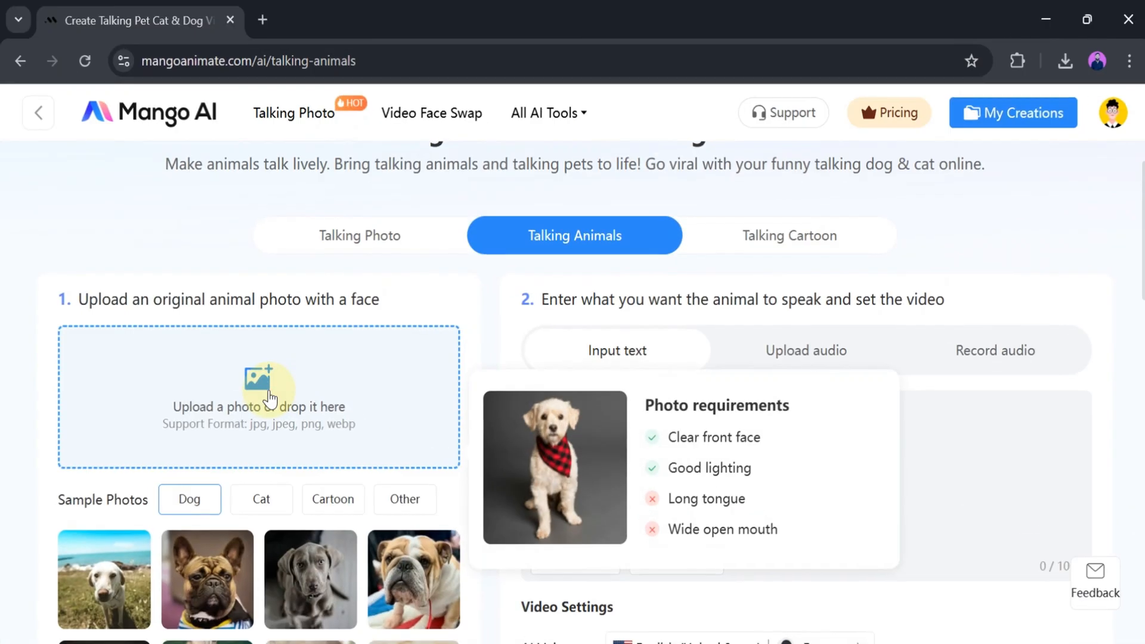
Upload kitten photo 1280021 and paste the 'Hi, Im Kati' speech, fixing the broken apostrophe.
left_click(269, 391)
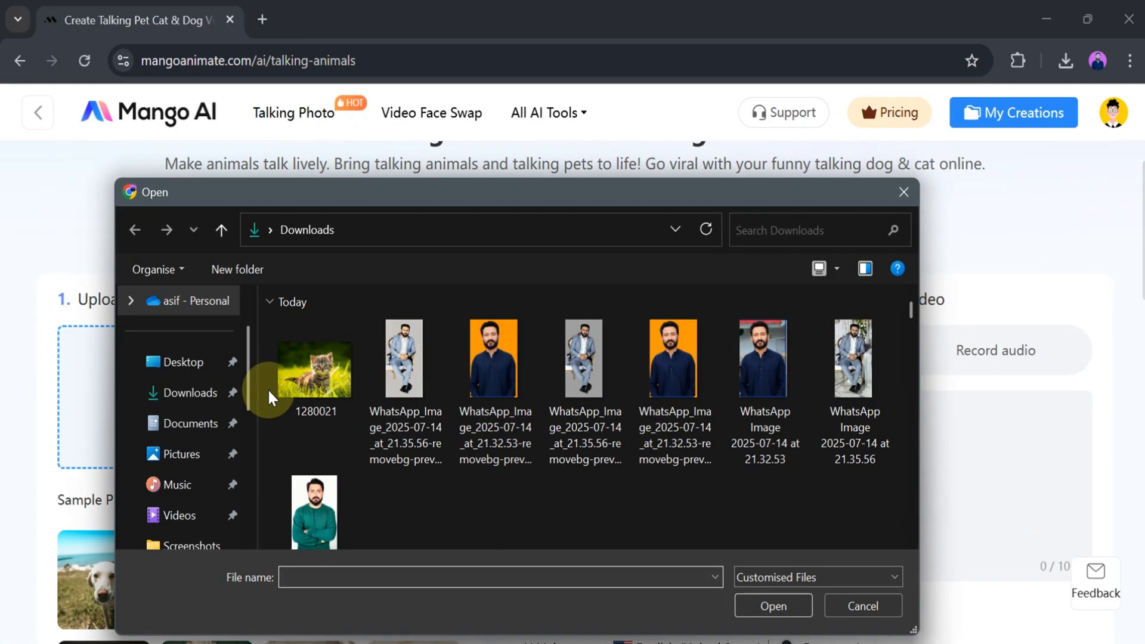
left_click(772, 605)
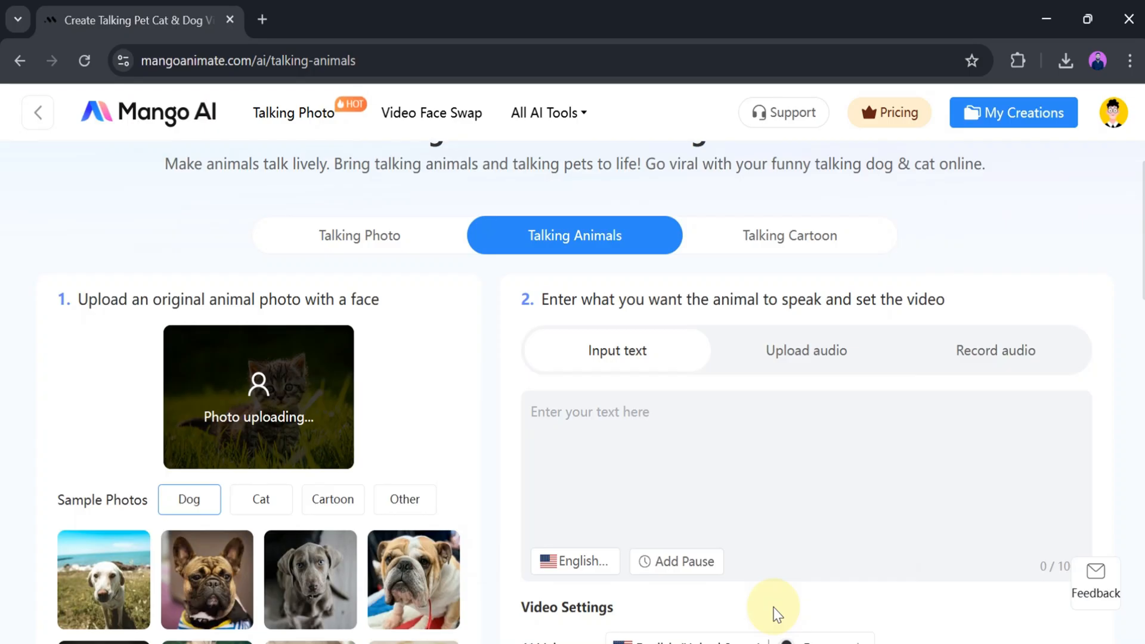
left_click(617, 414)
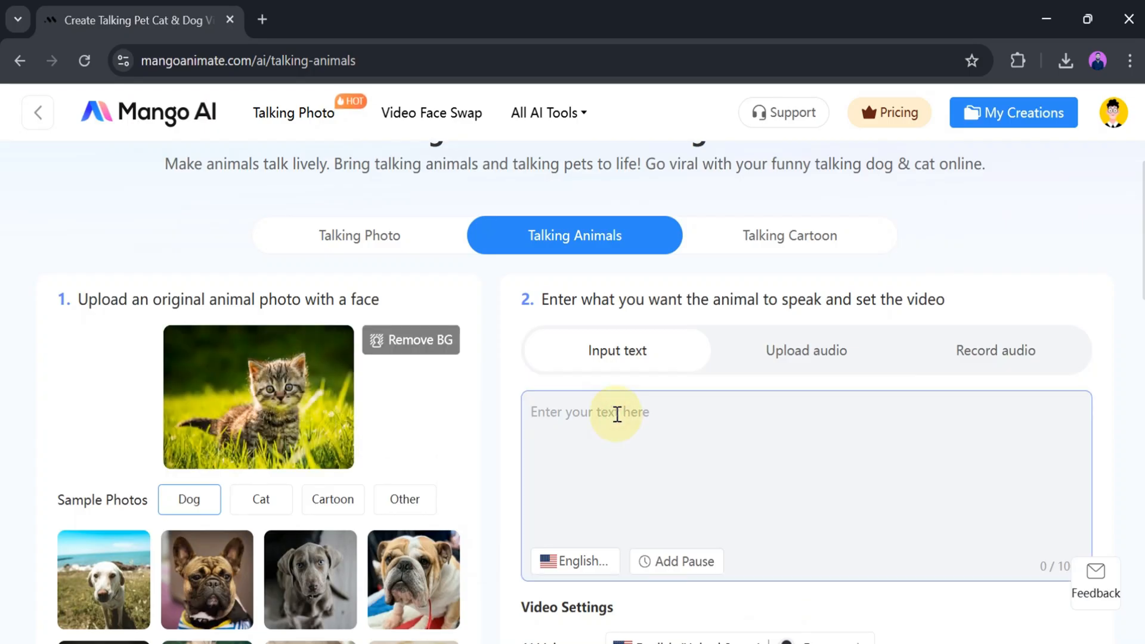
type("Hi, I’m Kati, a proud subscriber of Gurru Tech Solutions. I always look forward to their latest updates and innovative tech content!")
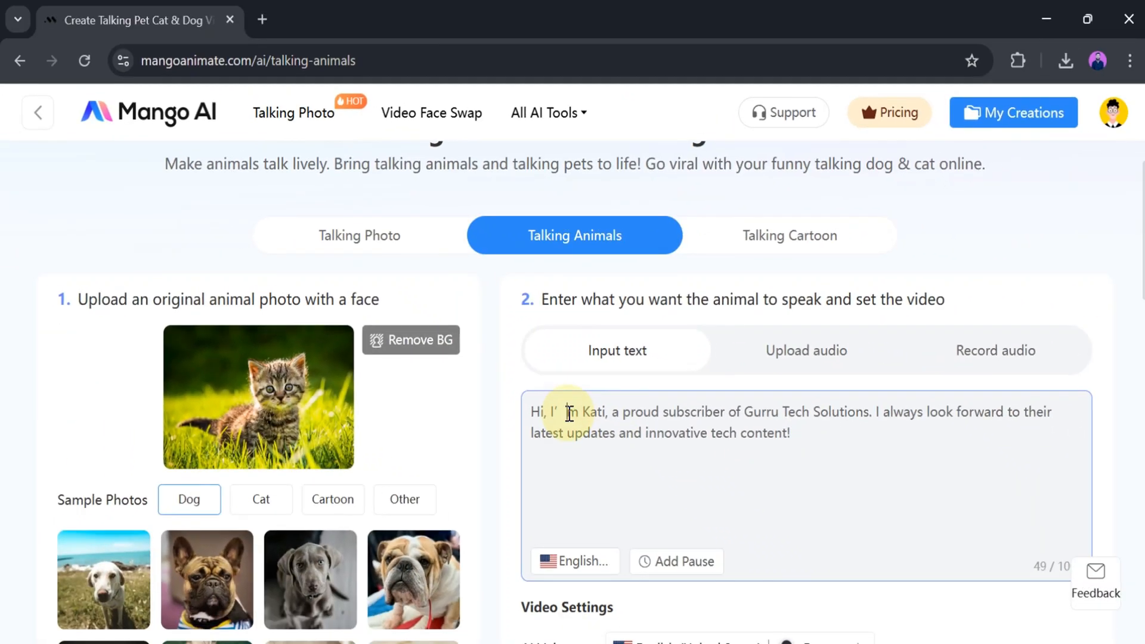
key("BackSpace")
key("BackSpace")
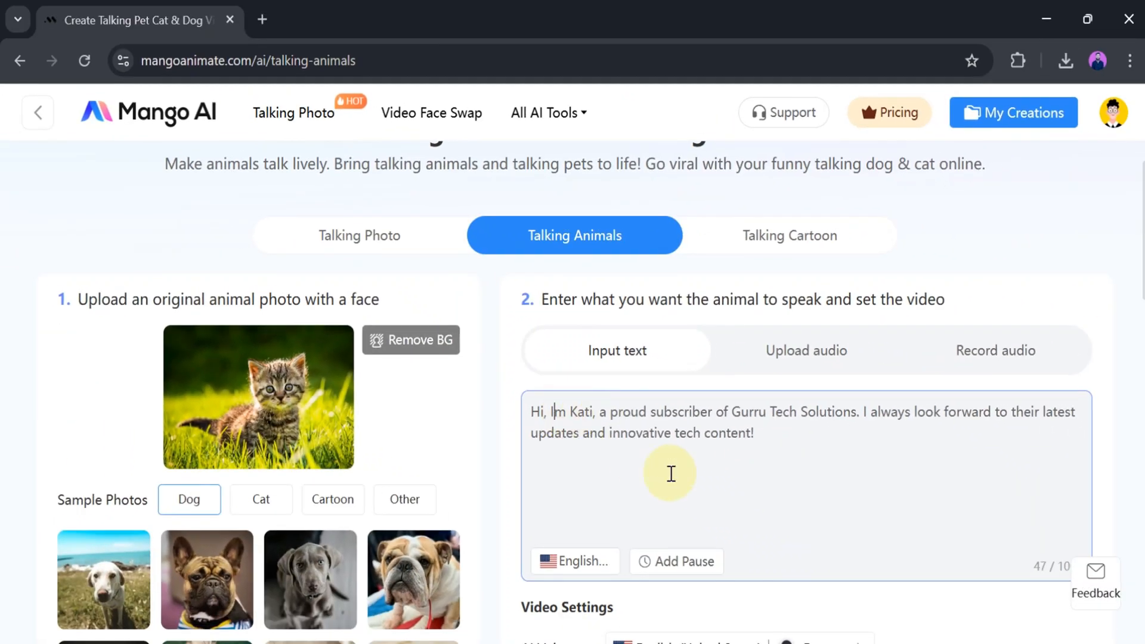
scroll(670, 474, "down", 2)
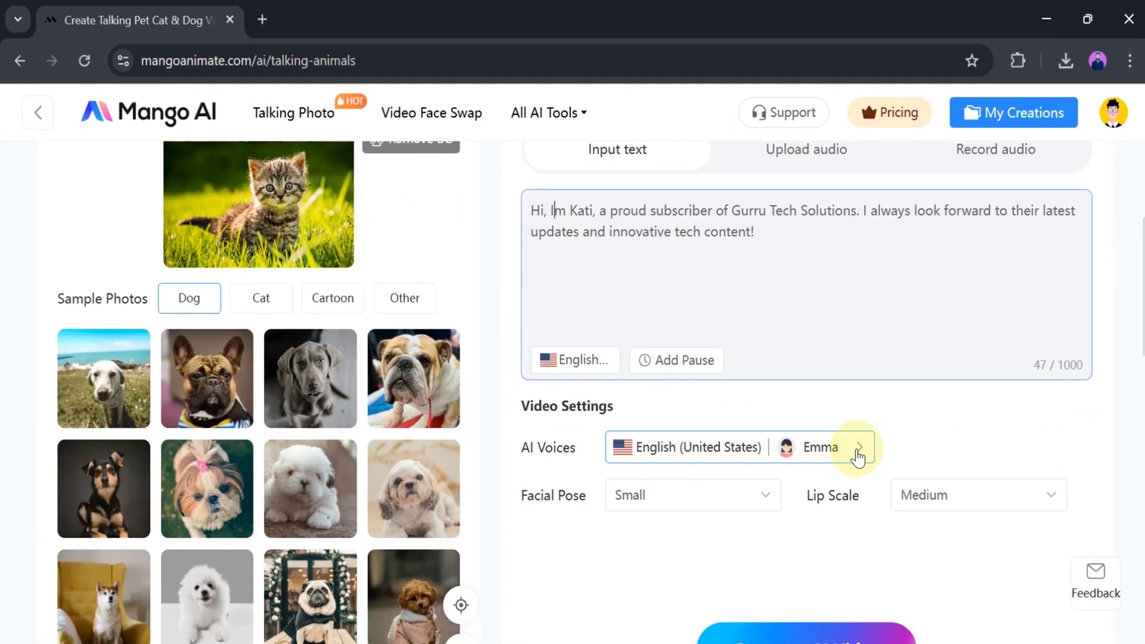
left_click(767, 501)
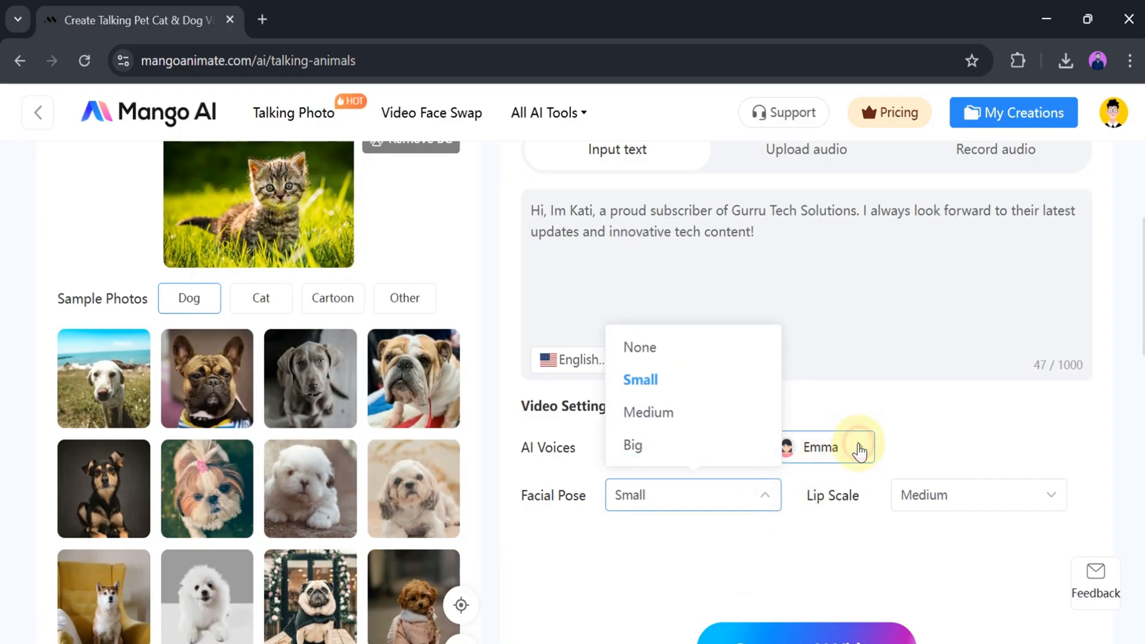
left_click(859, 448)
scroll(766, 391, "down", 3)
scroll(764, 392, "up", 3)
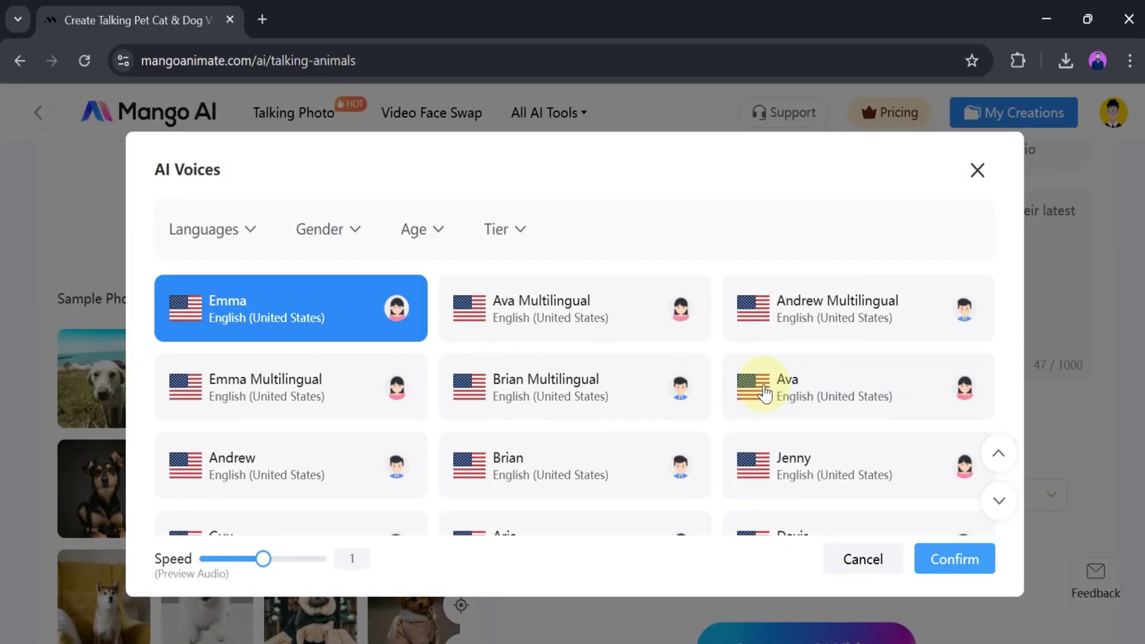
left_click(969, 562)
scroll(864, 583, "down", 1)
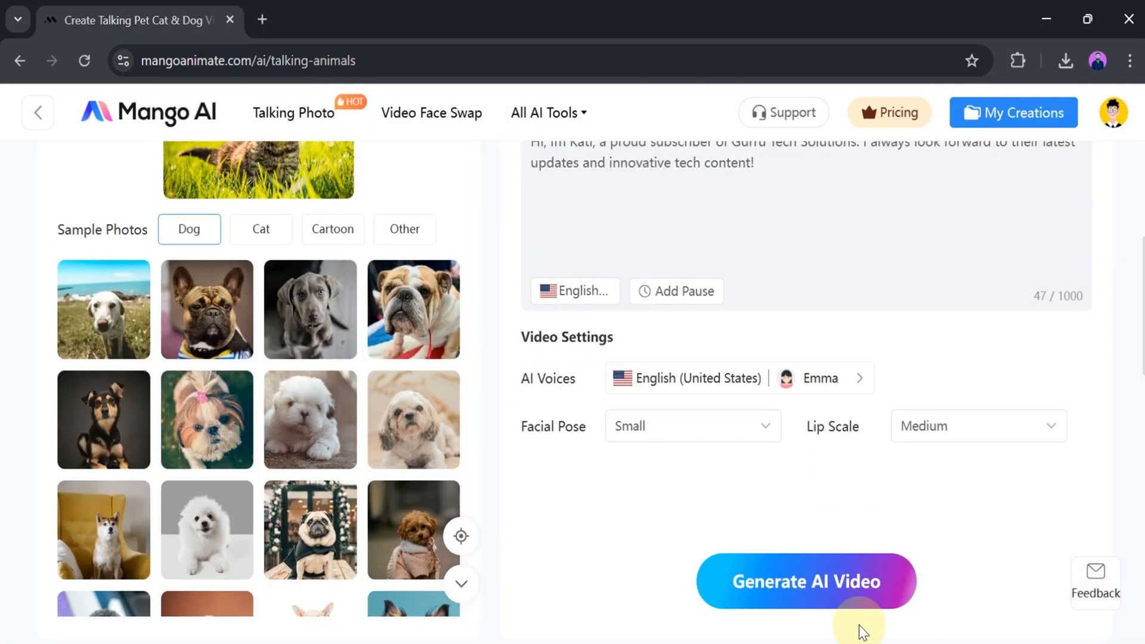
left_click(832, 588)
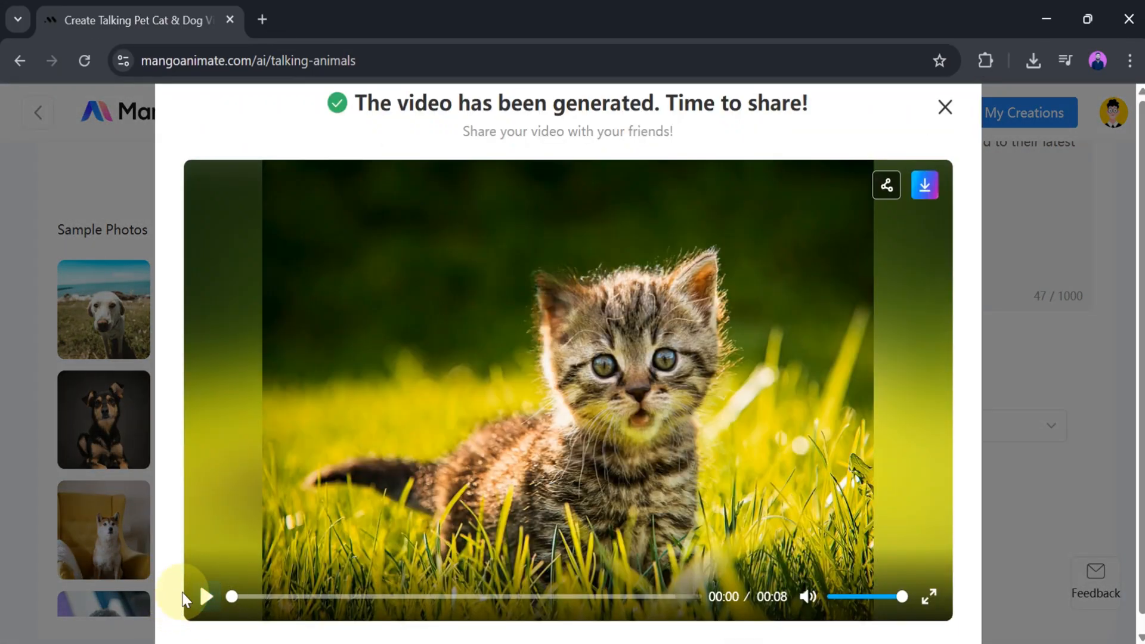
Play the generated 8-second talking-kitten video in the result preview.
left_click(206, 597)
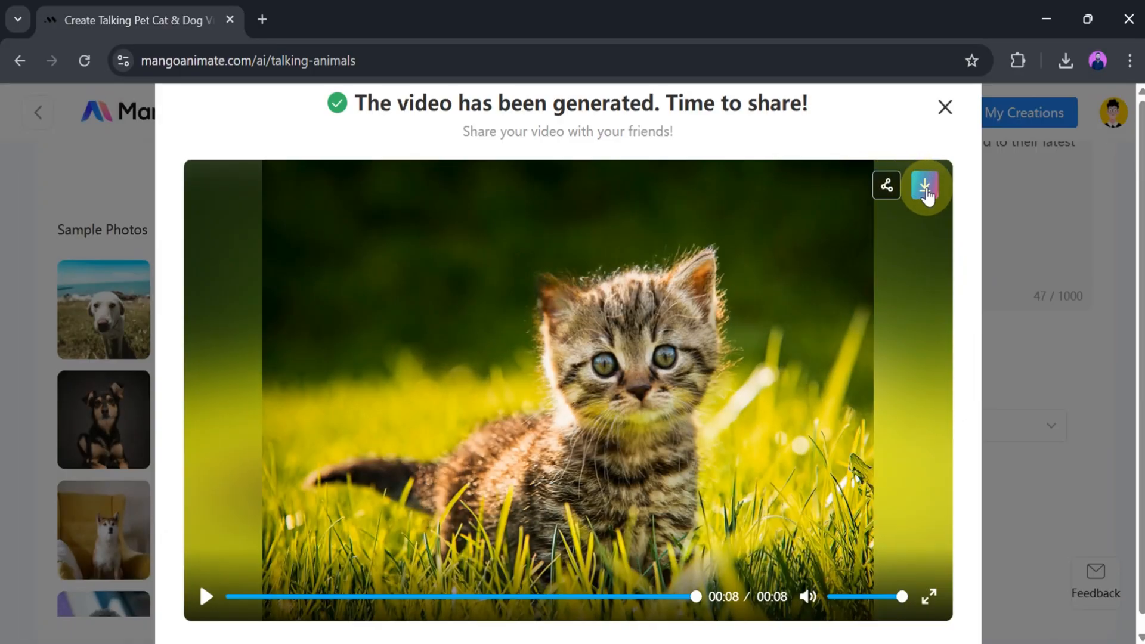
Download the talking-kitten video and play the saved file from Chrome's download bubble.
left_click(926, 186)
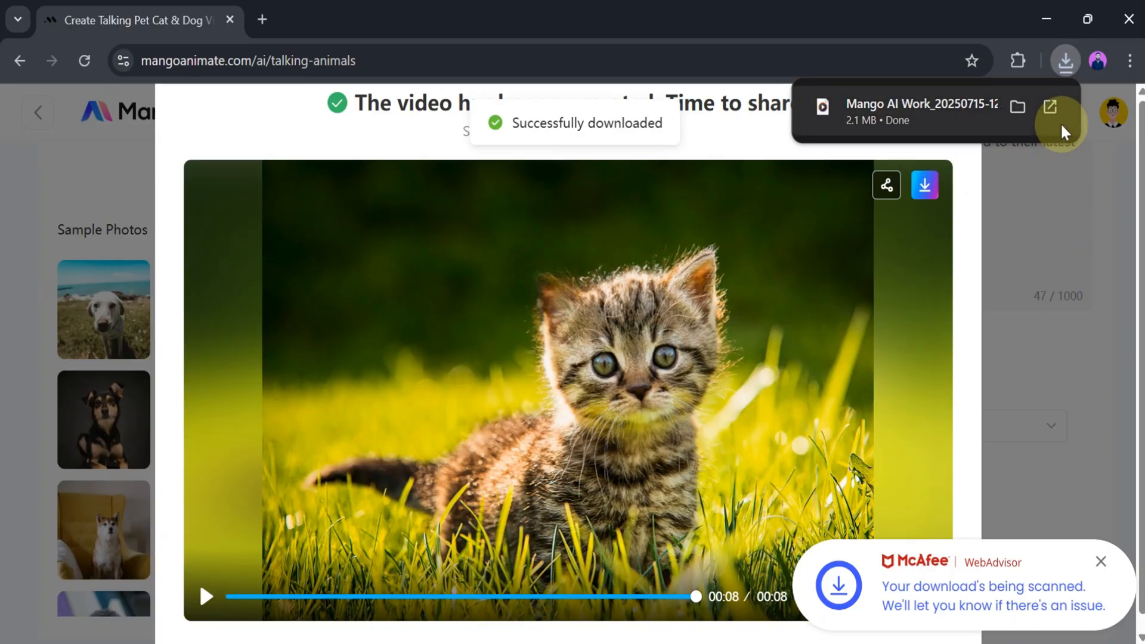
left_click(1053, 107)
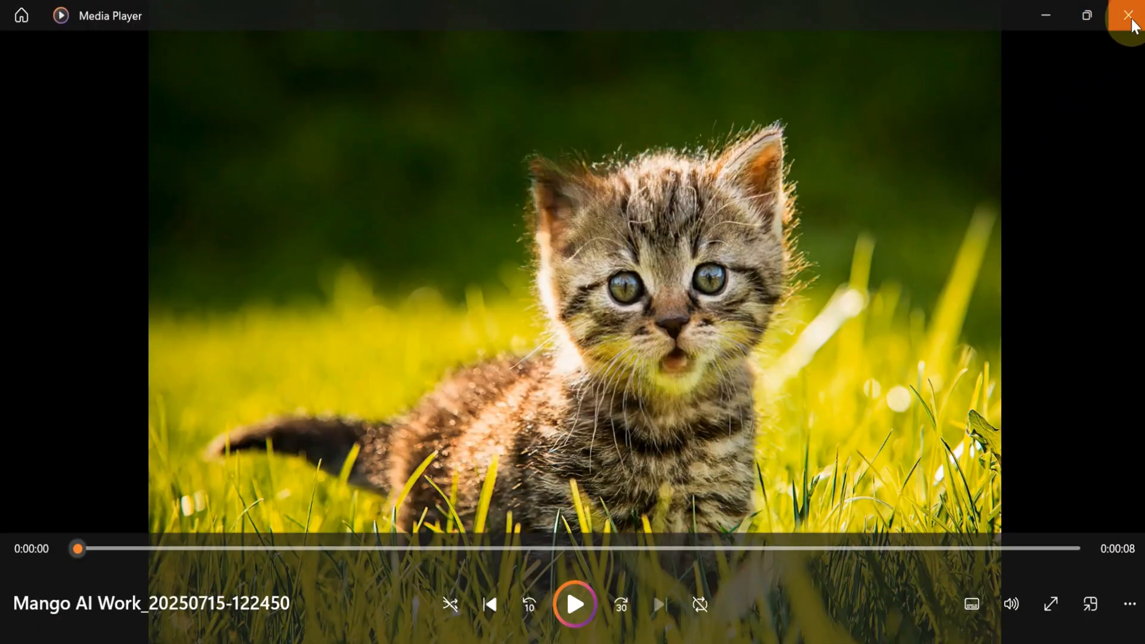
Close Media Player to return to the Mango AI Video Generator overview page.
left_click(1129, 15)
scroll(732, 318, "down", 2)
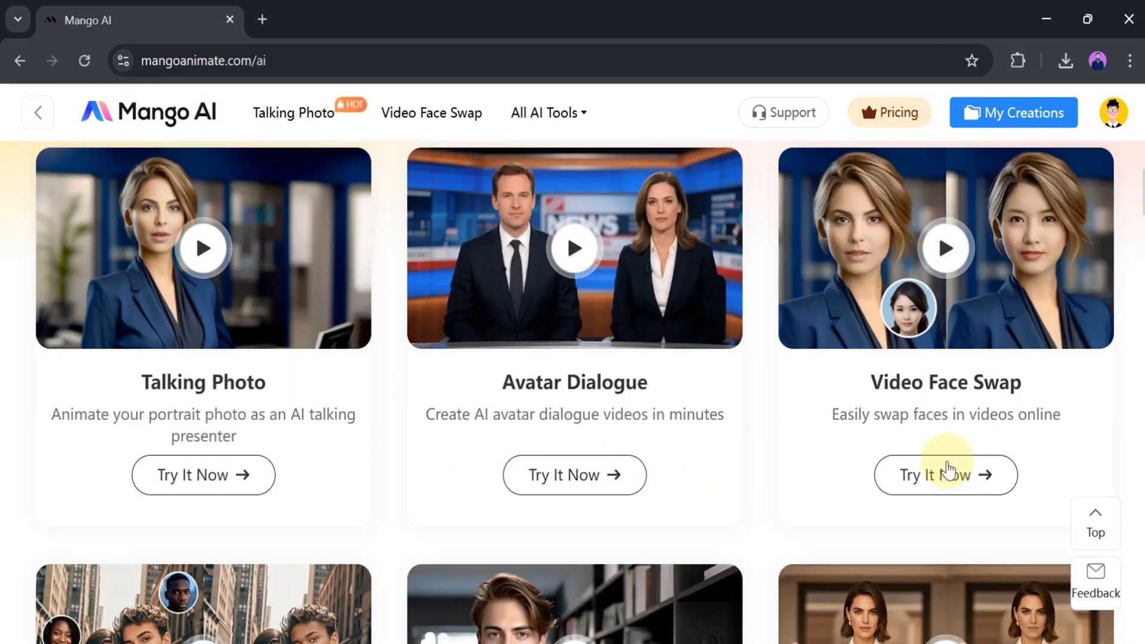
scroll(952, 501, "down", 4)
scroll(257, 553, "up", 8)
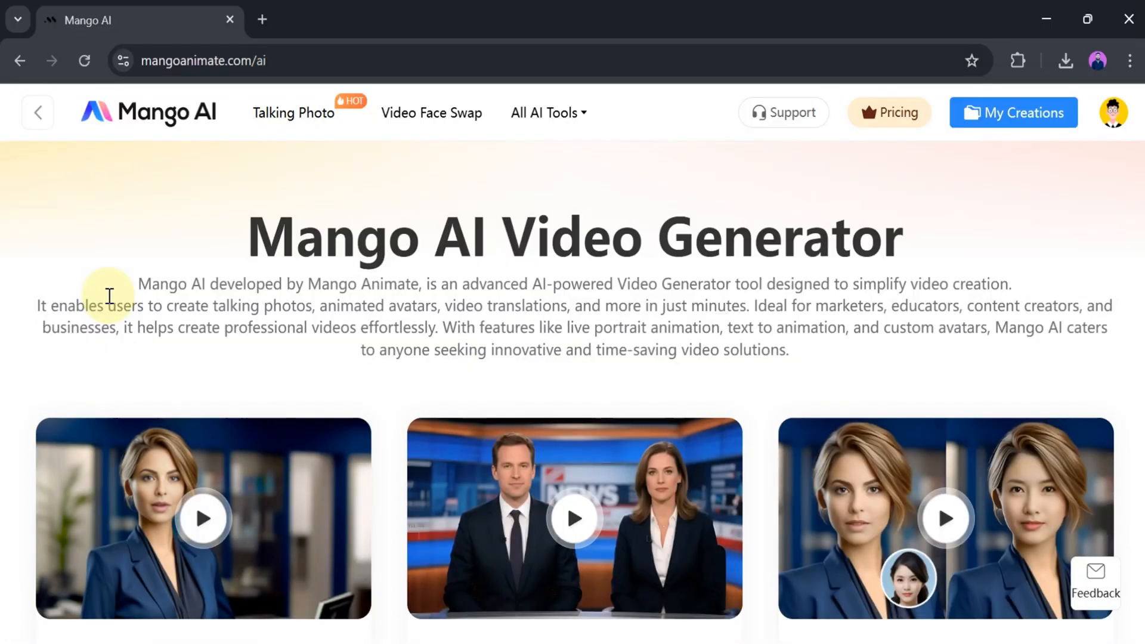